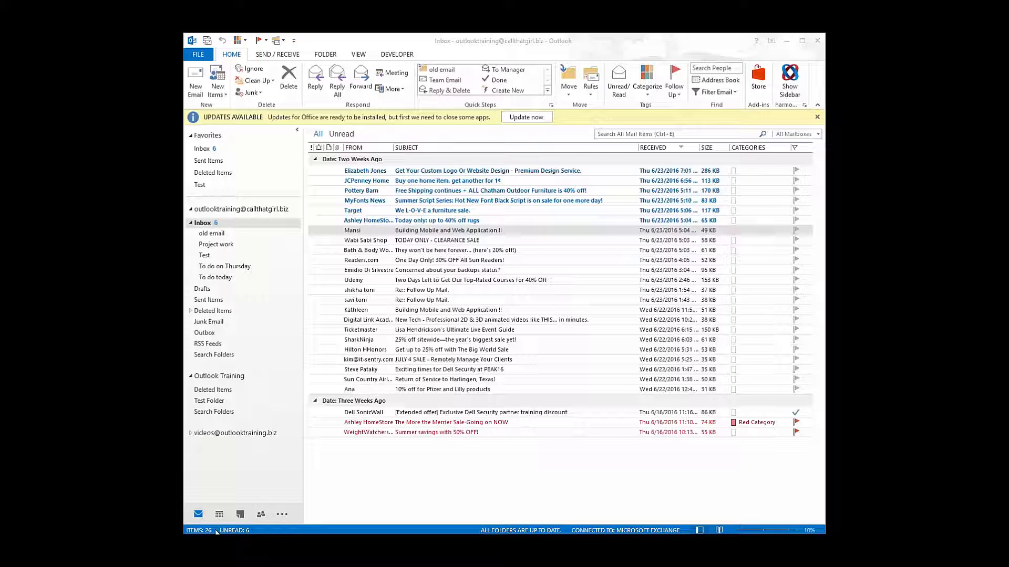
Look at the status bar display options for the Inbox's item and unread counts
click(217, 532)
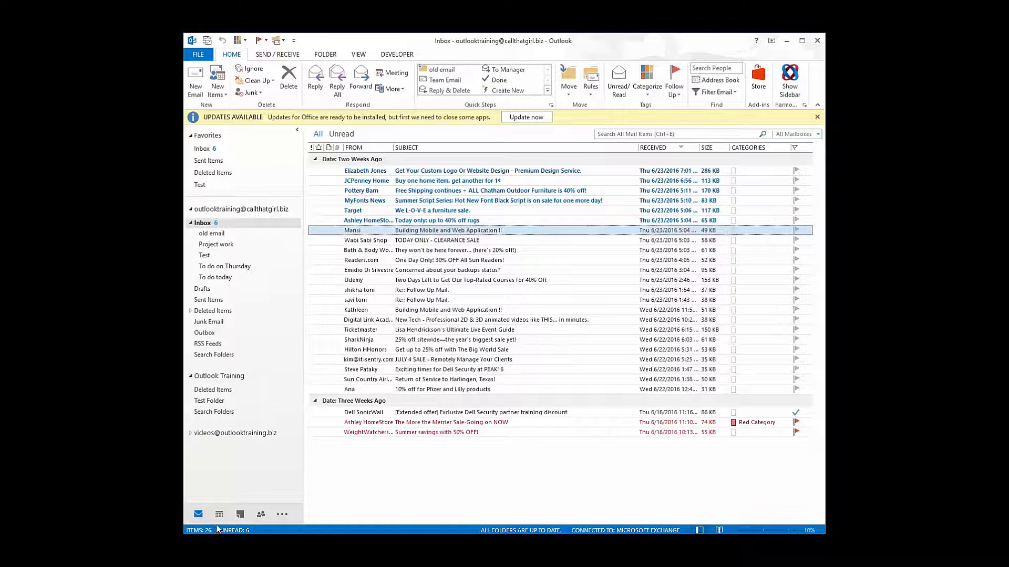
right_click(216, 531)
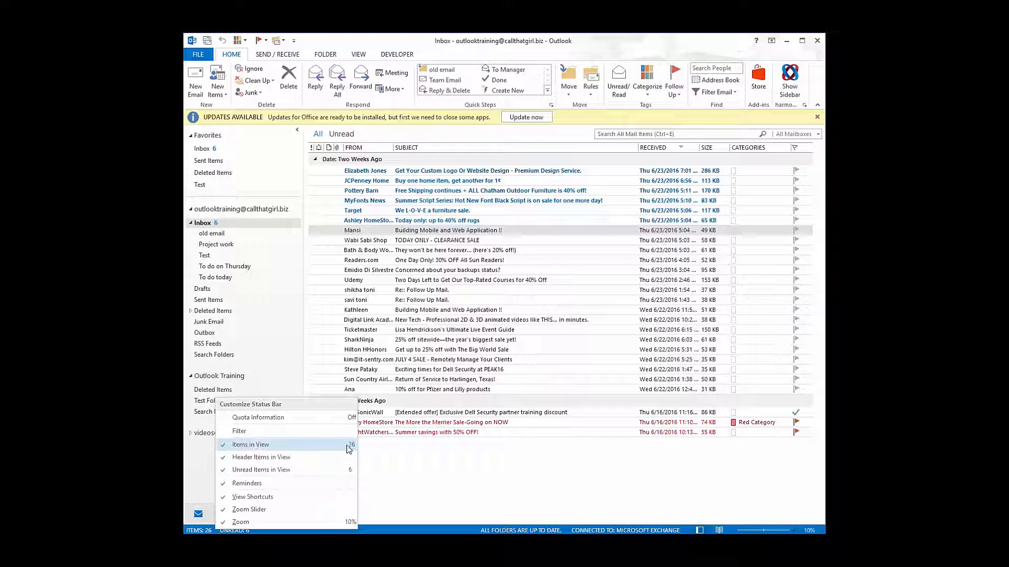
click(398, 371)
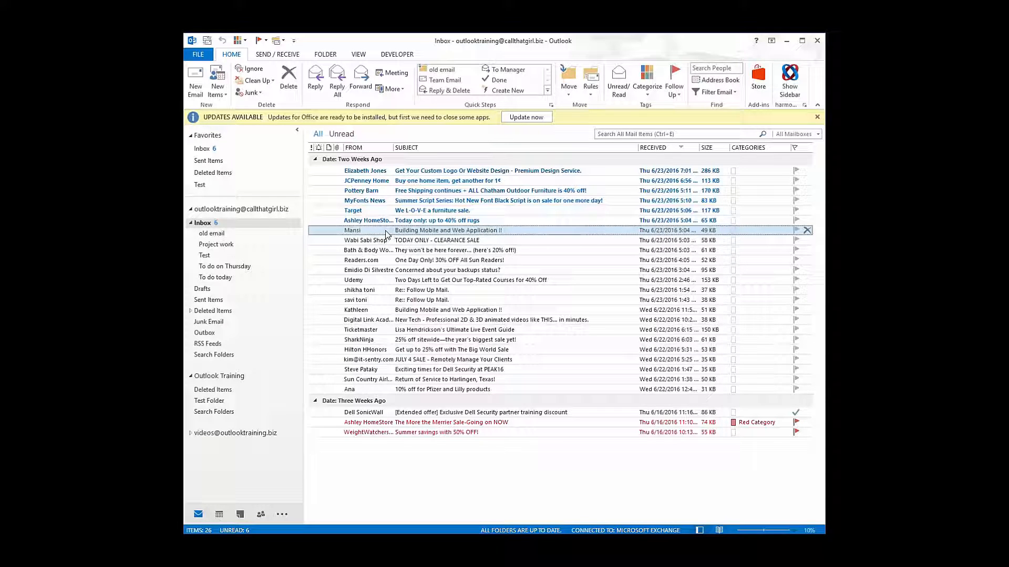
Try selecting the contiguous range of messages between the two "Building Mobile and Web Application !!" emails
shift+click(377, 310)
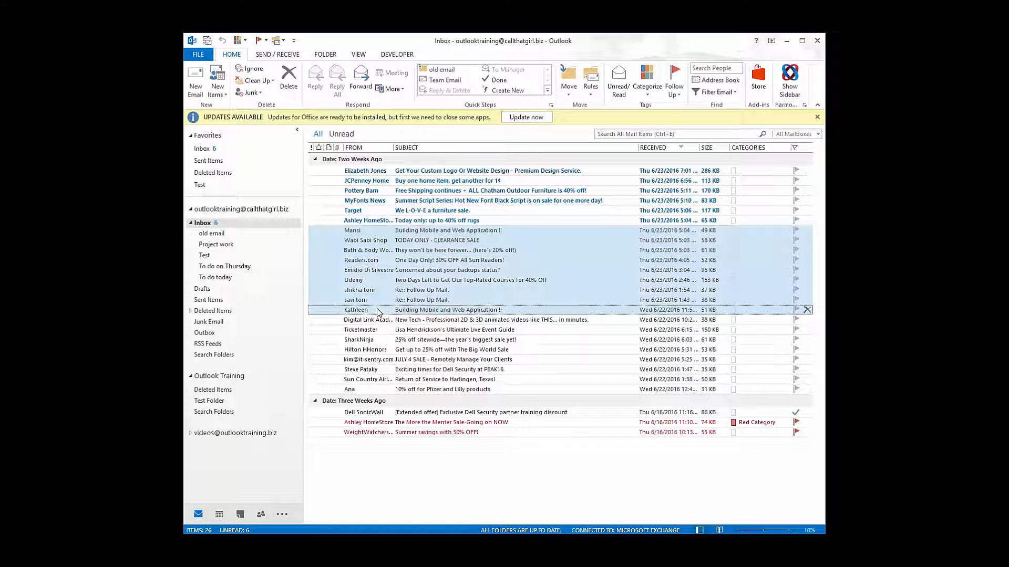
click(378, 311)
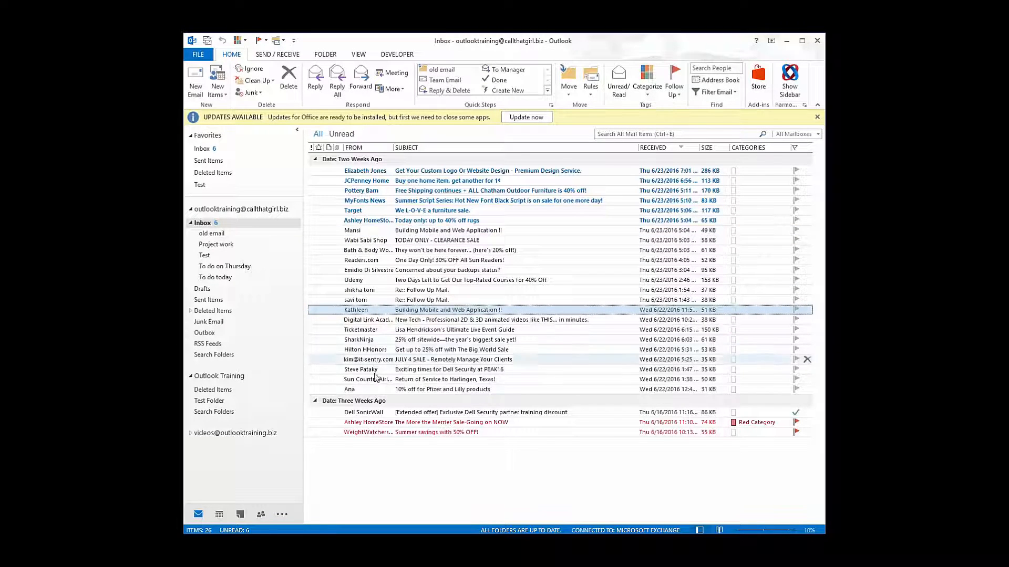
Move all messages from the oldest "Summer savings with 50% OFF!" up to "TODAY ONLY - CLEARANCE SALE" into the old email folder
click(369, 434)
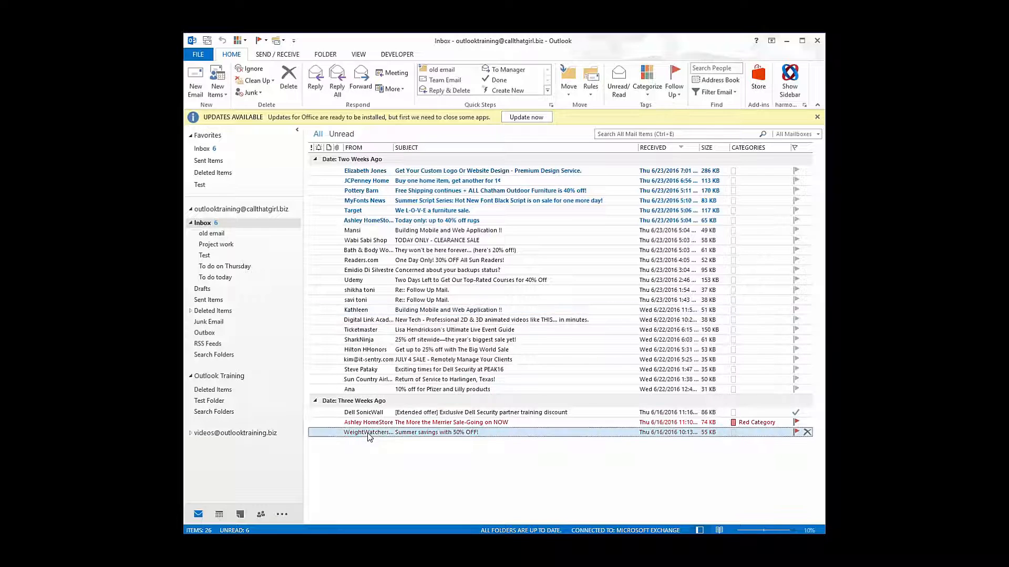
shift+click(376, 245)
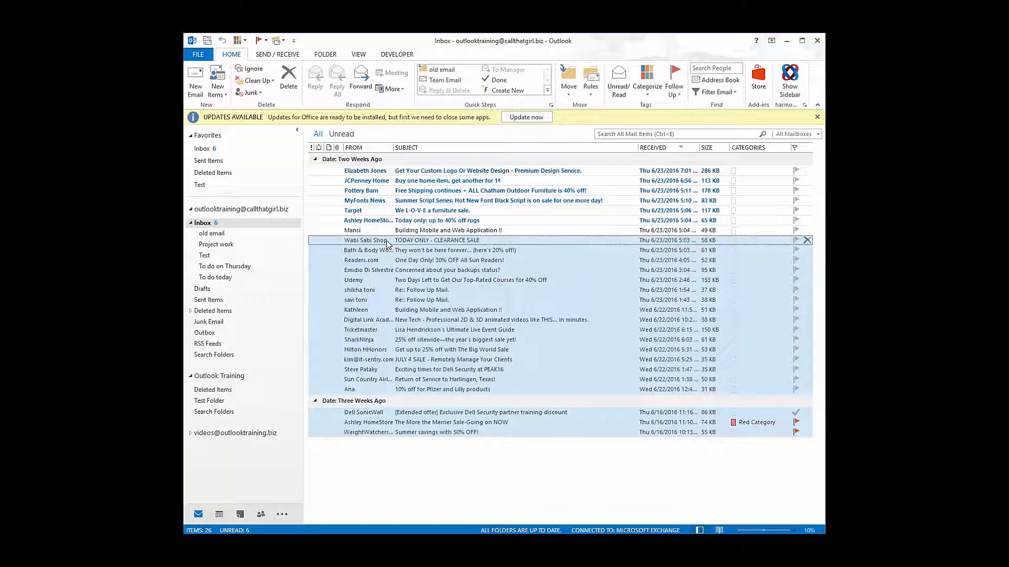
right_click(388, 245)
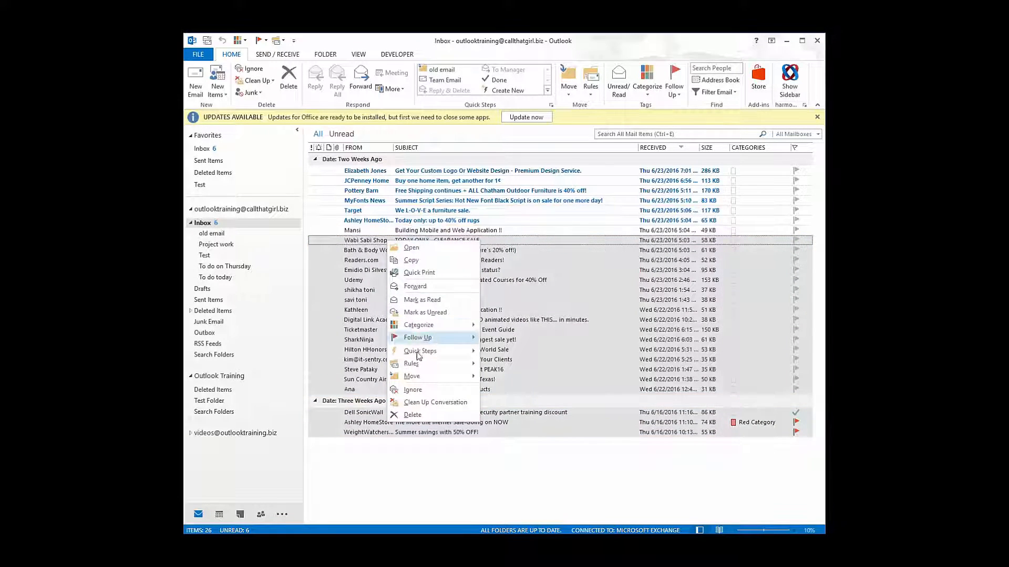
mouse_move(421, 375)
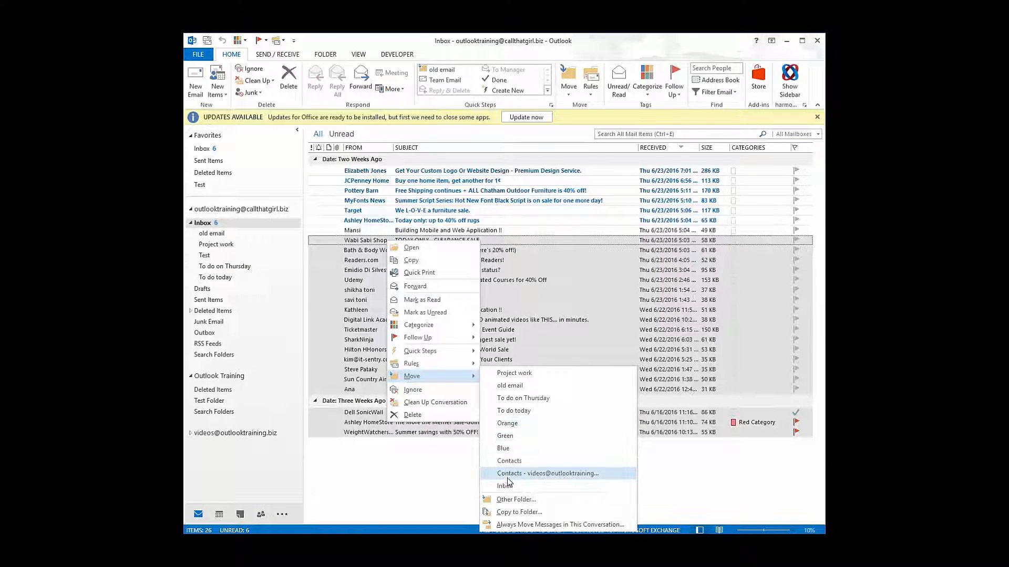
click(513, 500)
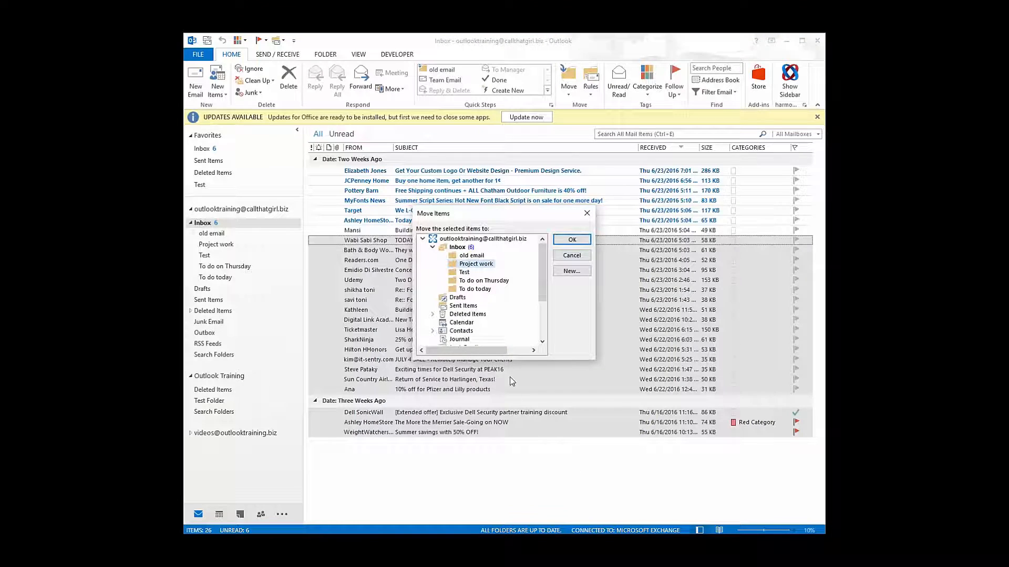
click(476, 256)
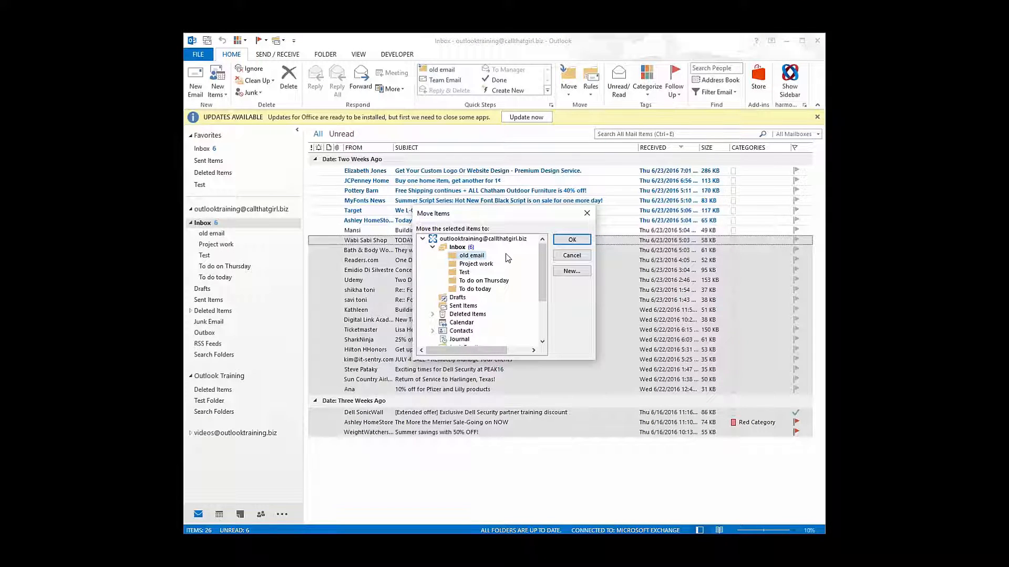
click(570, 239)
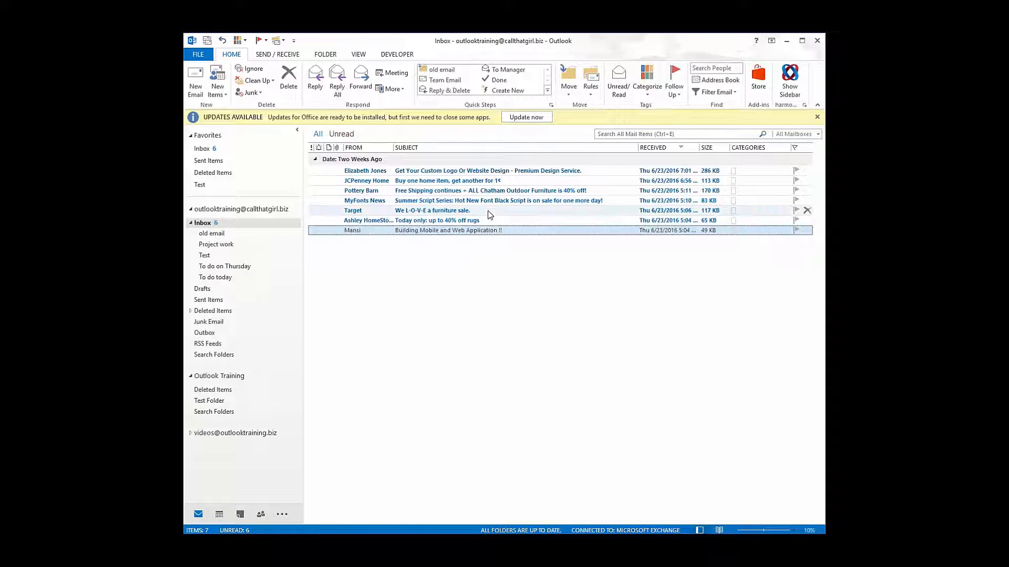
View the moved messages in the old email folder and return to the Inbox
click(214, 236)
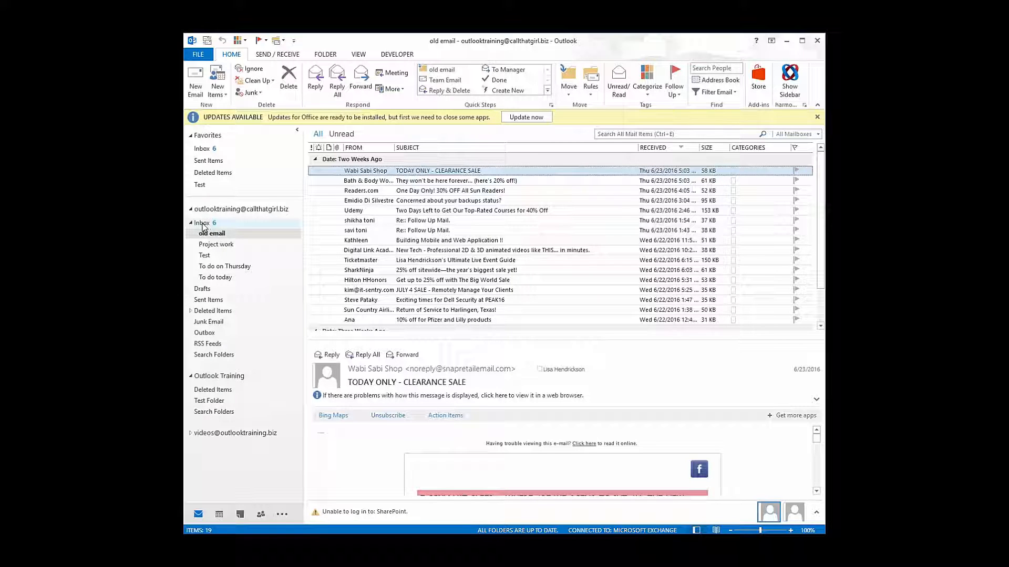
click(202, 224)
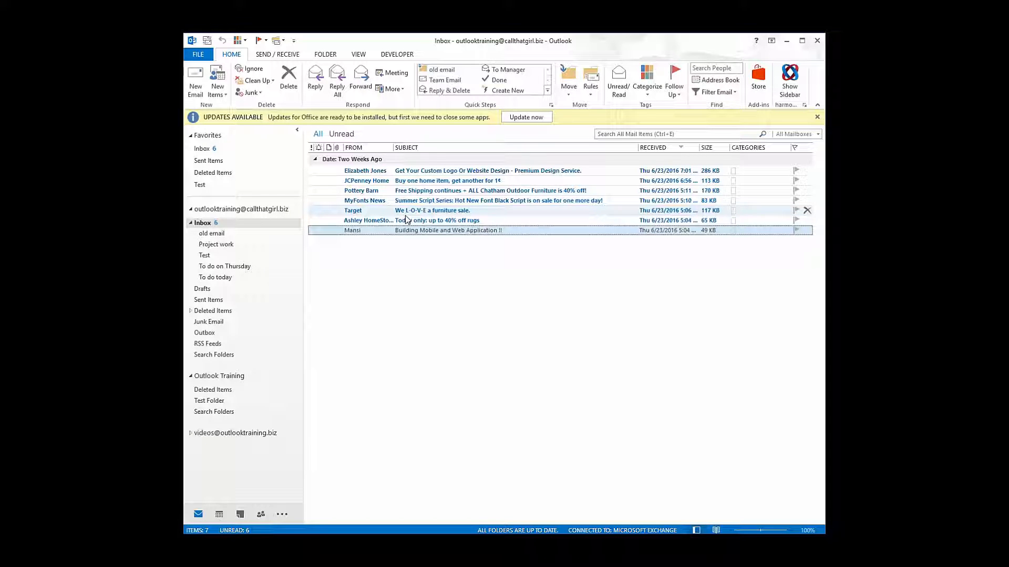
Select the "Get Your Custom Logo Or Website Design" message and review the folders it can be moved to
click(406, 172)
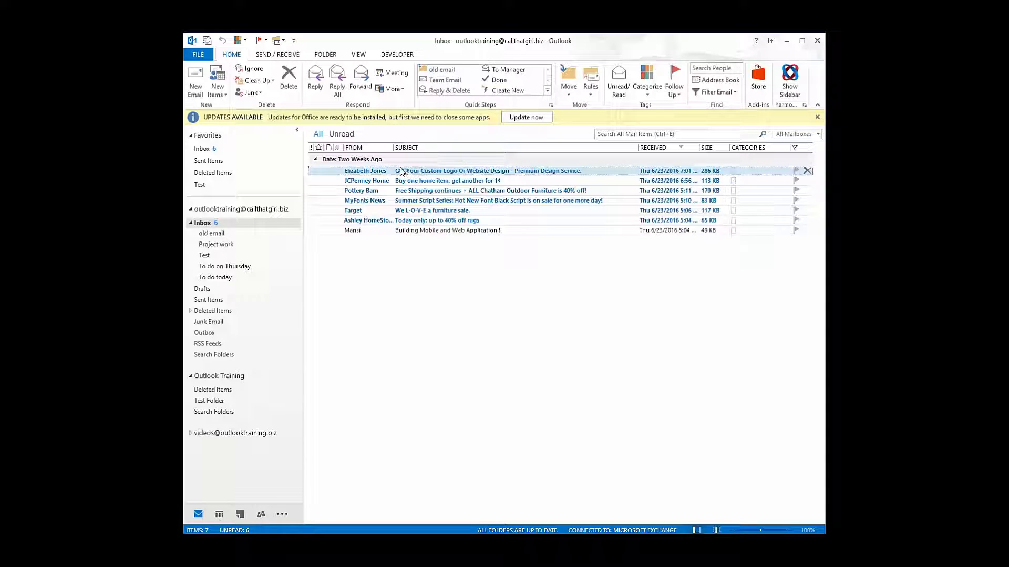
mouse_move(398, 175)
mouse_down()
mouse_move(275, 210)
mouse_move(236, 237)
mouse_move(382, 175)
mouse_up()
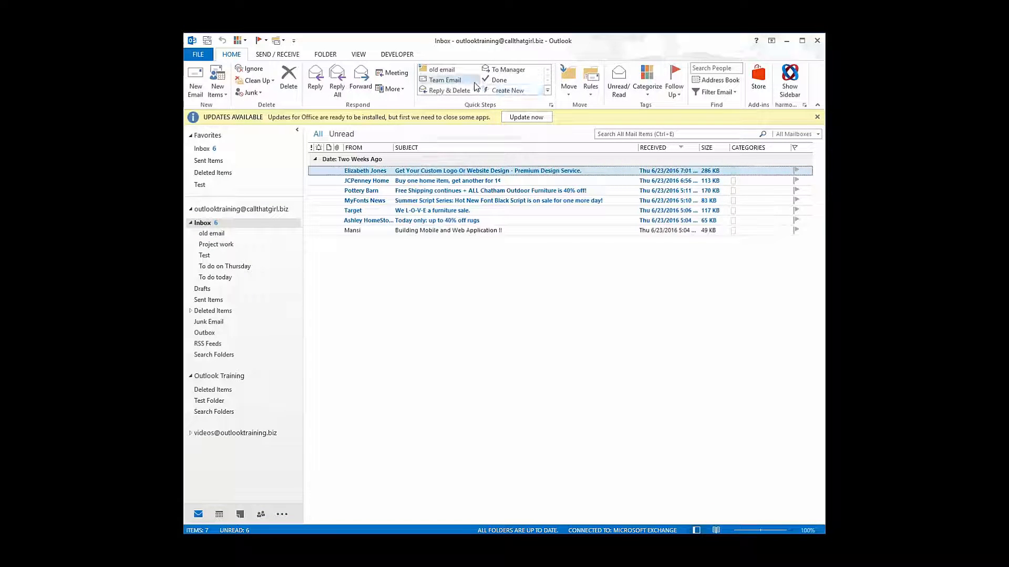
right_click(418, 174)
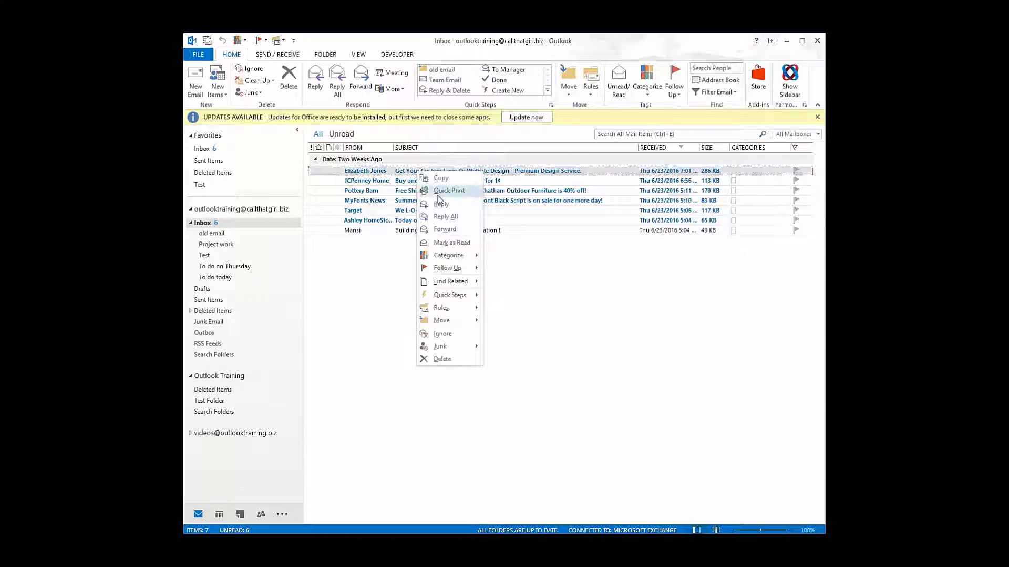
mouse_move(452, 321)
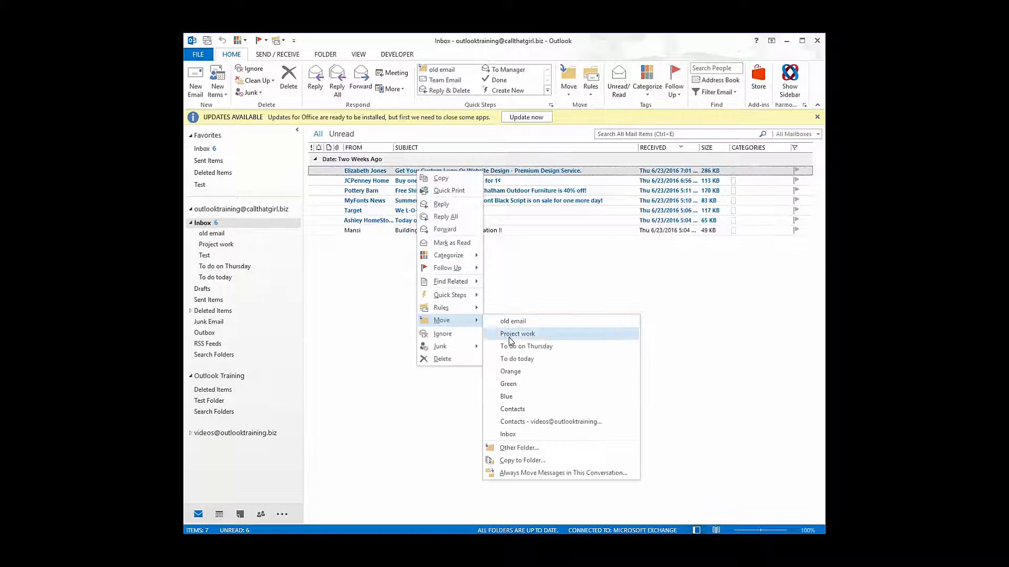
click(412, 175)
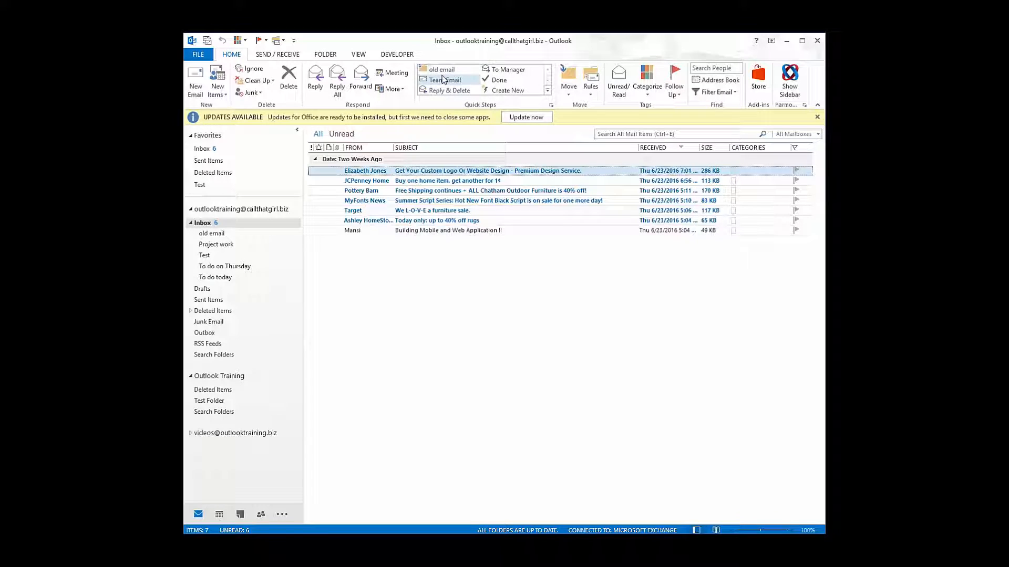
Start a new custom Quick Step and name it Project Work
click(513, 92)
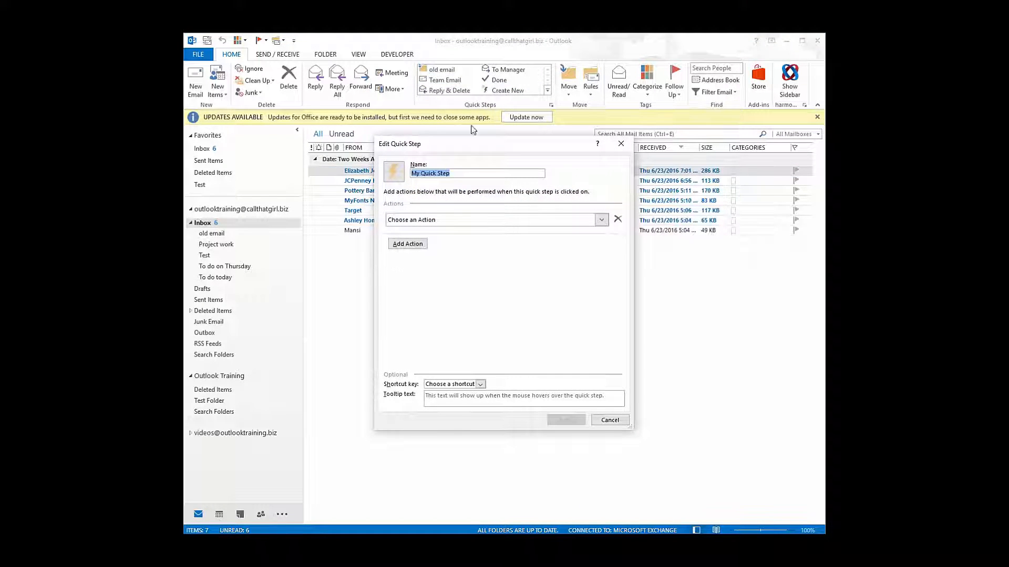
text(Proejc)
text(t)
key(BackSpace)
key(BackSpace)
key(BackSpace)
key(BackSpace)
text(jetc)
key(BackSpace)
key(BackSpace)
key(BackSpace)
text(ect Work)
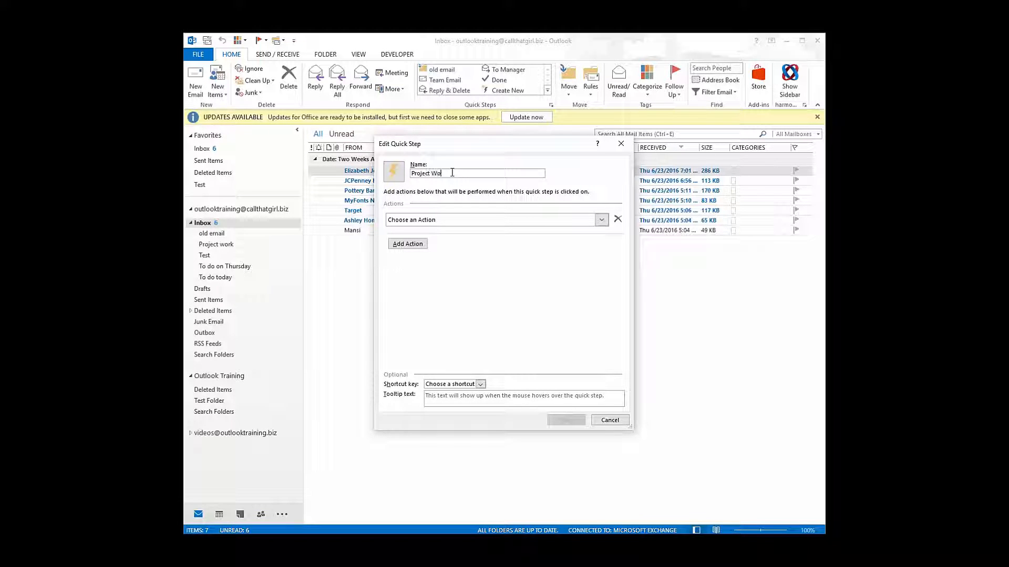
Make the Quick Step move messages to the Project work folder and save it
click(447, 220)
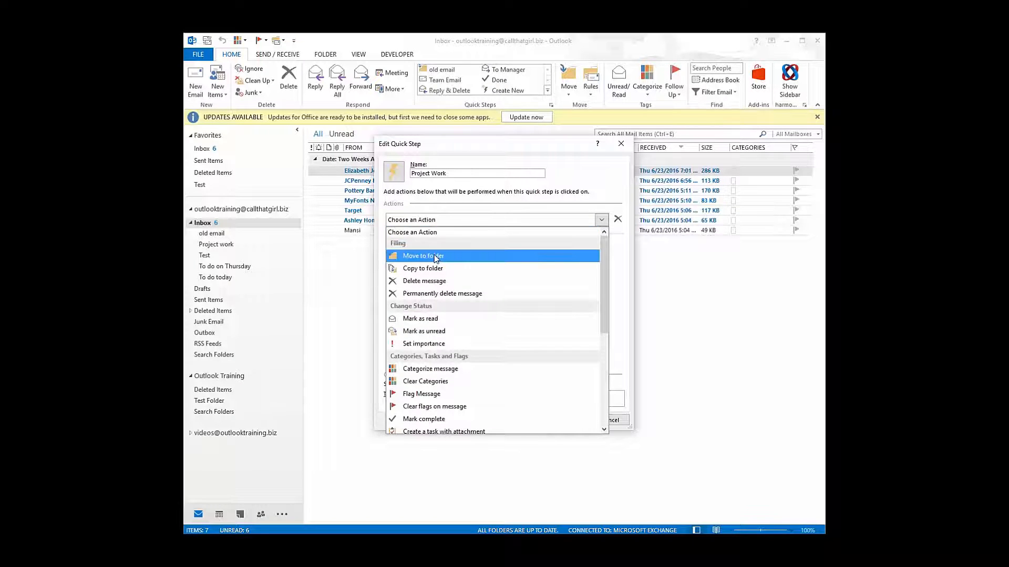
click(436, 256)
click(451, 238)
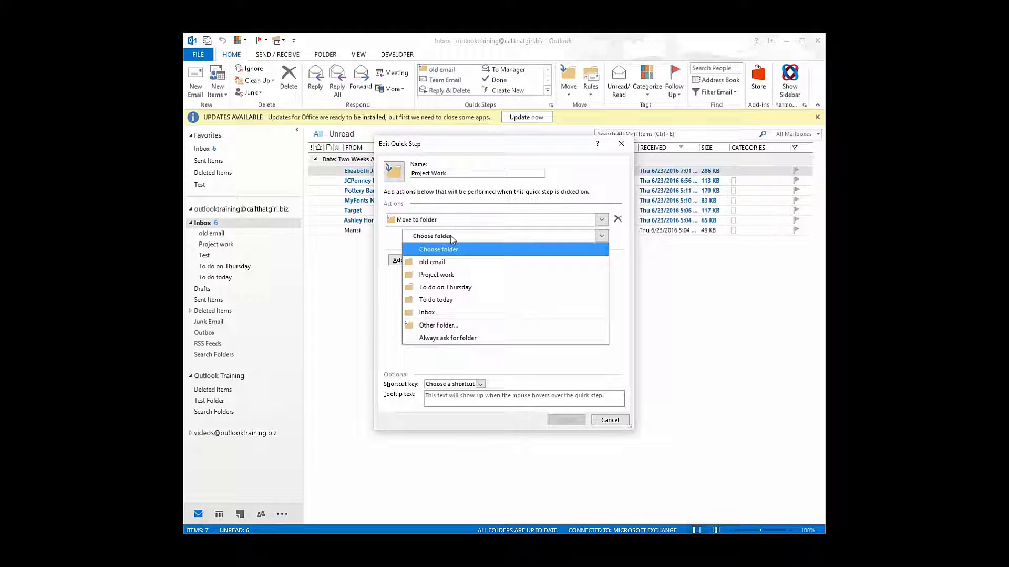
click(447, 276)
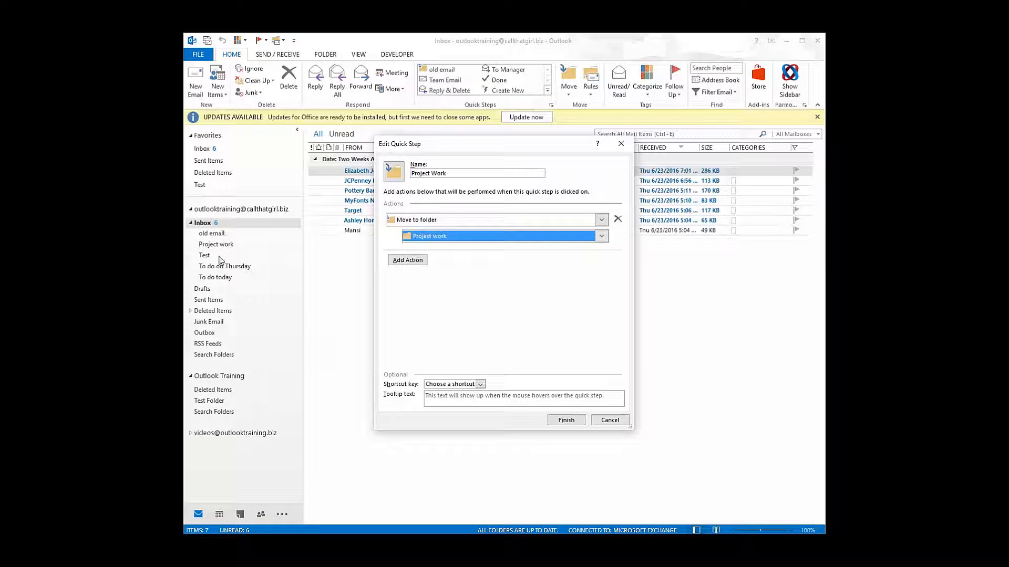
click(565, 420)
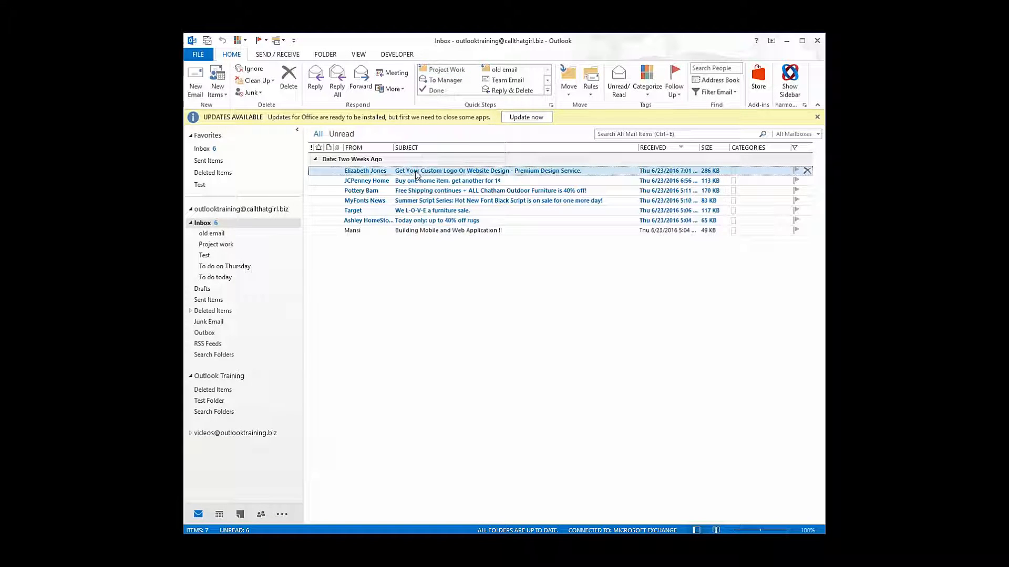
Run the Project Work Quick Step on the selected logo design message and open the Project work folder
click(443, 71)
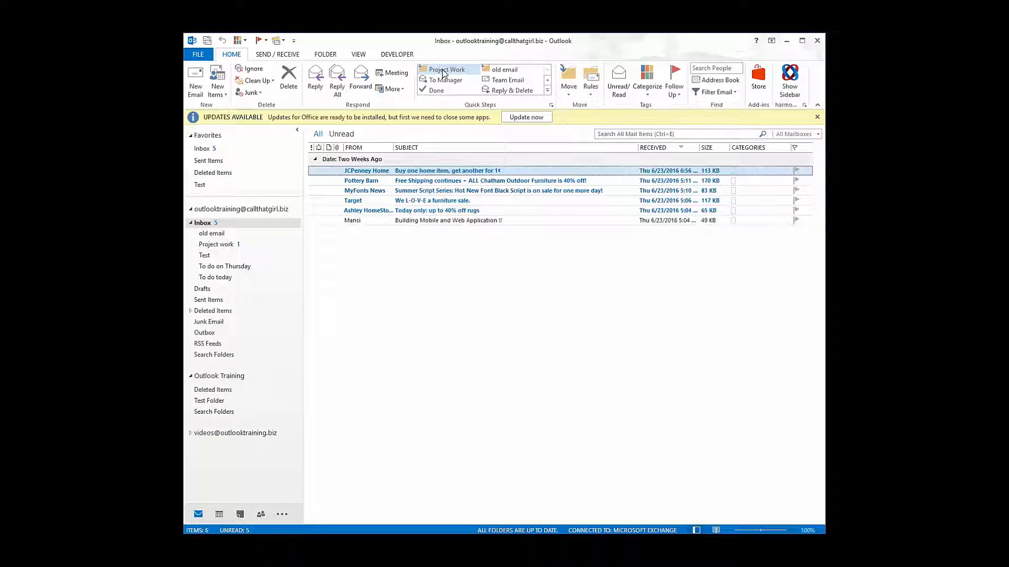
click(221, 244)
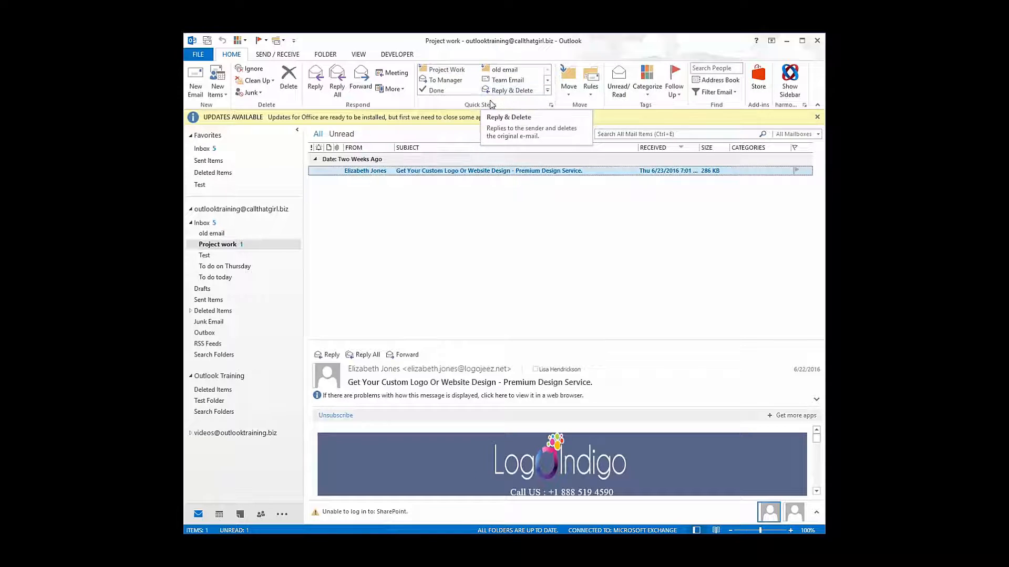
Review the Project Work Quick Step in the Quick Steps manager and close it without changes
click(547, 89)
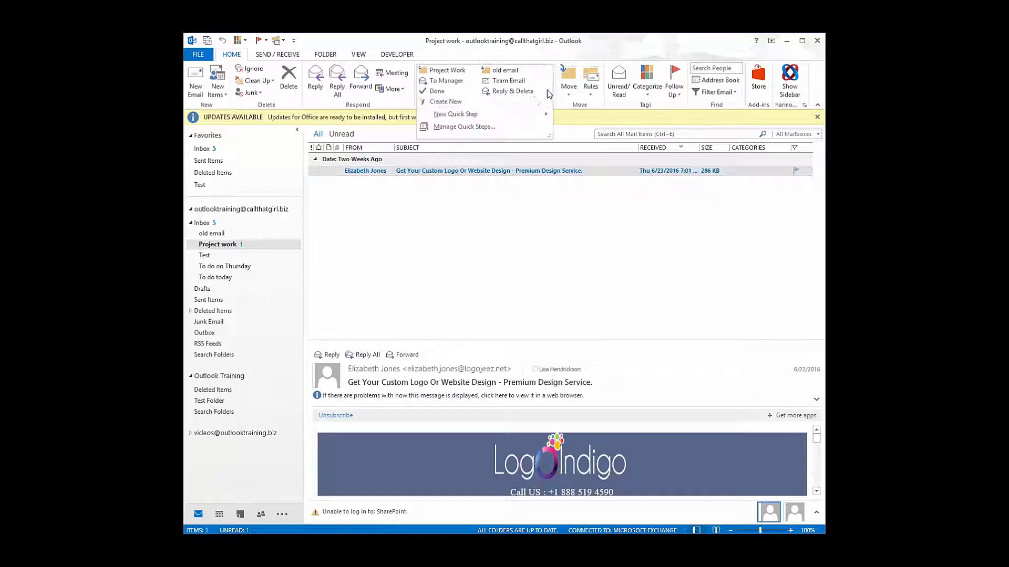
click(465, 128)
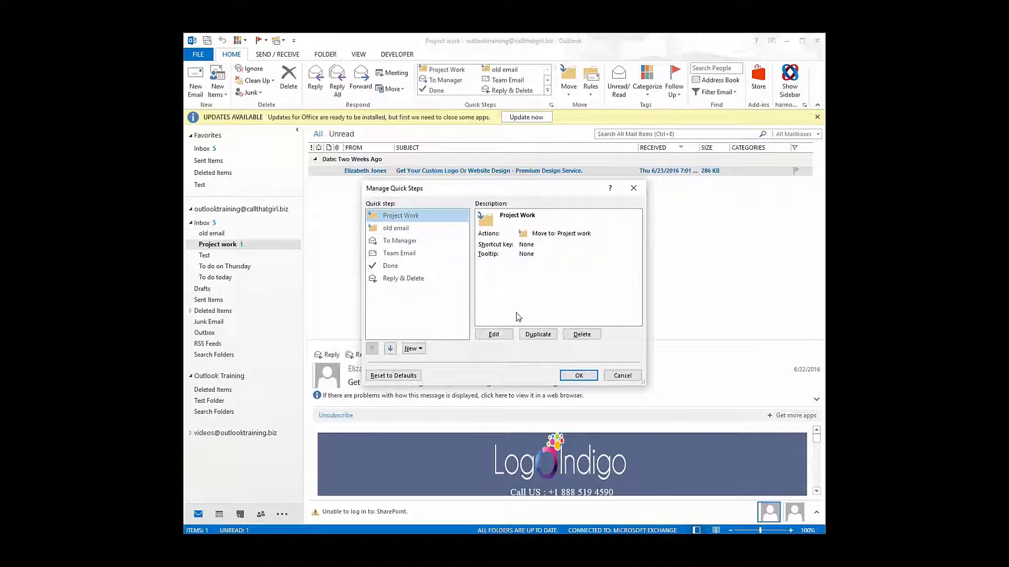
click(615, 377)
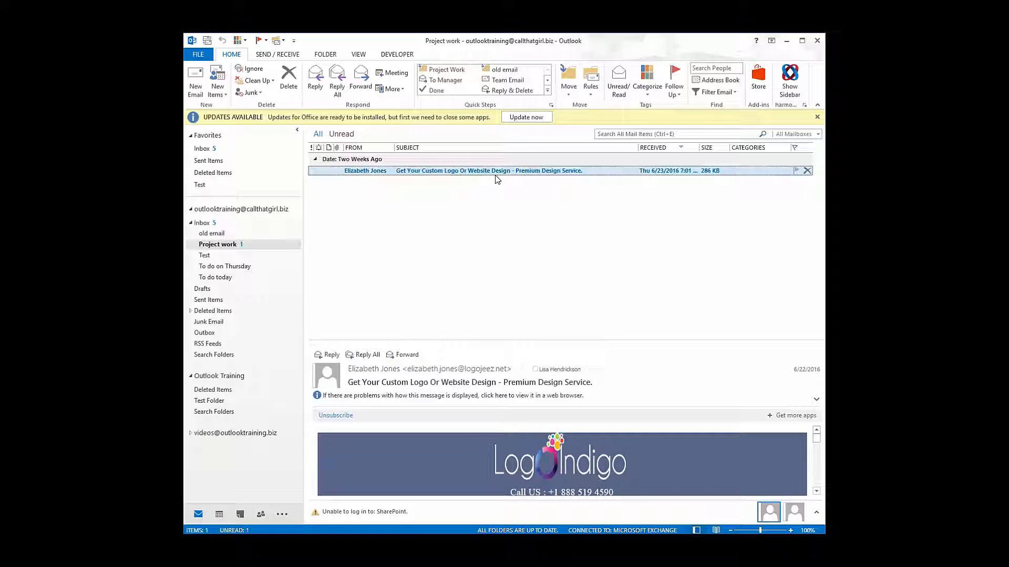
Try setting up a rule in the Inbox that always moves messages from JCPenney Home to the Test folder
click(234, 225)
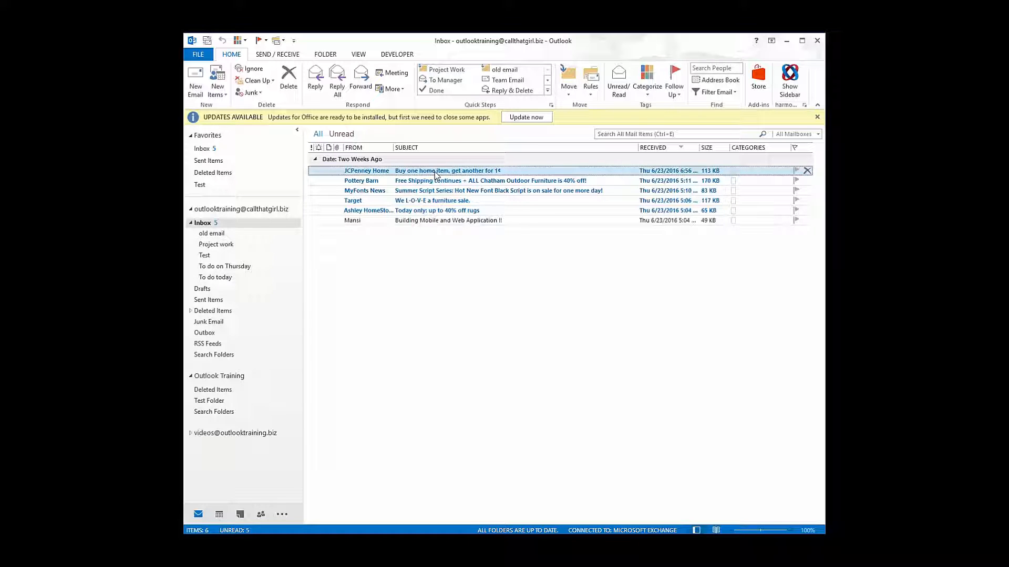
click(591, 94)
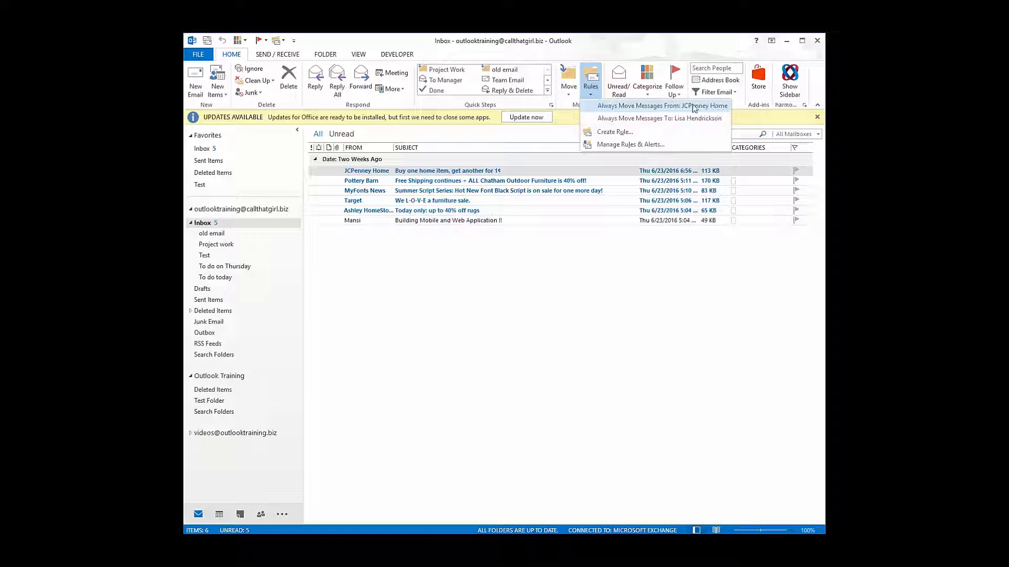
click(628, 107)
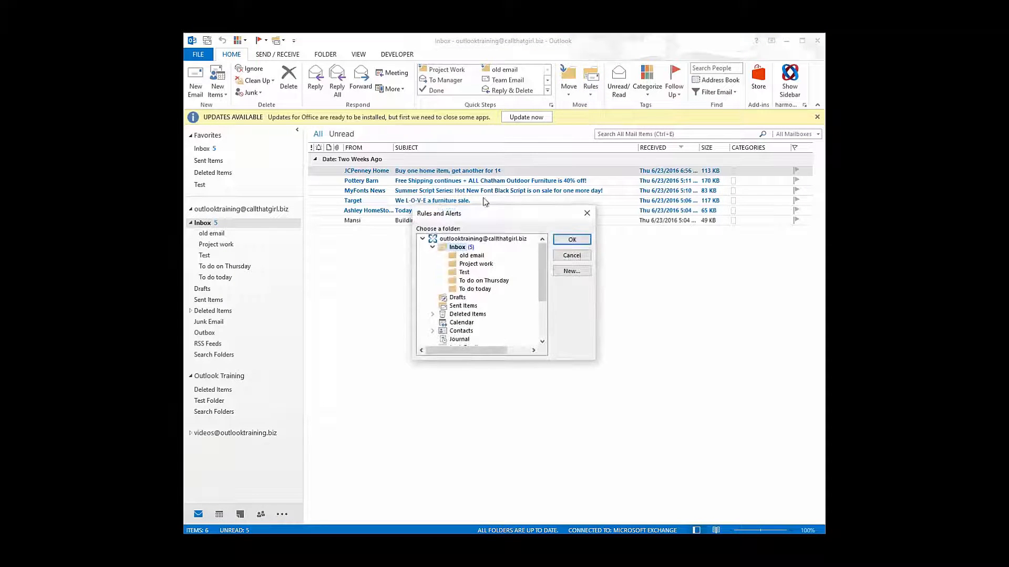
click(469, 274)
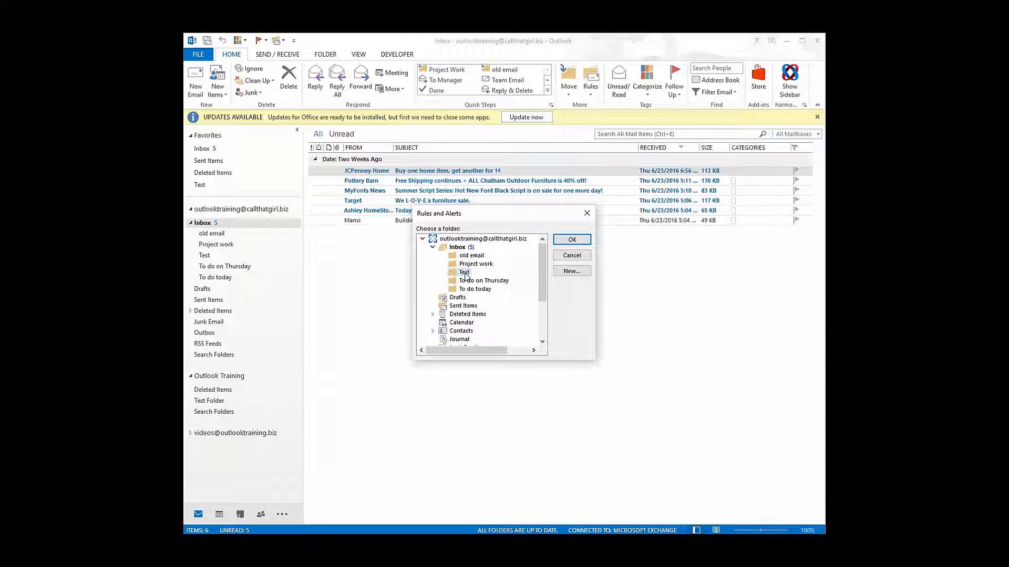
click(568, 259)
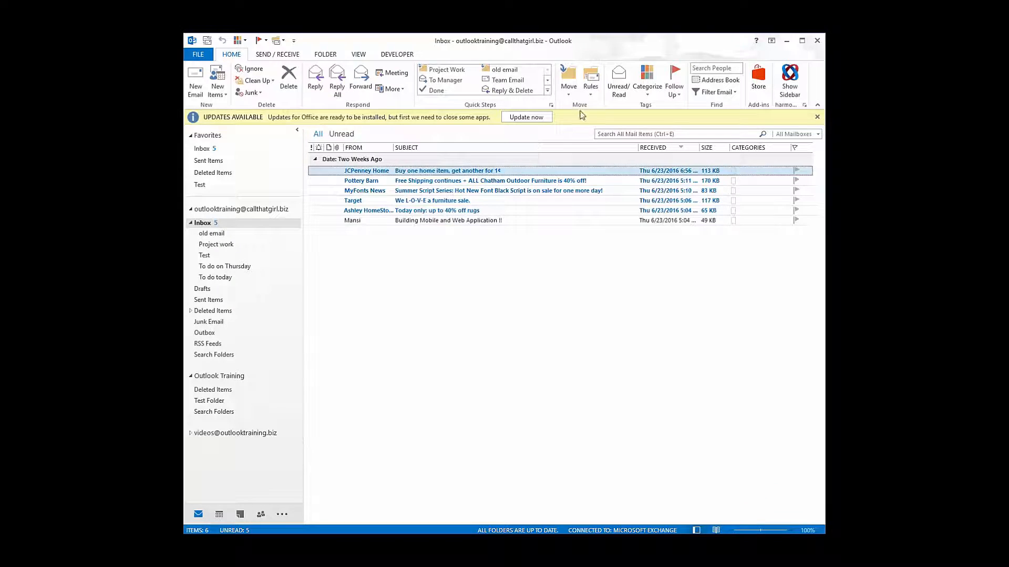
Try creating a rule that moves messages from JCPenney Home to the Test folder
click(591, 82)
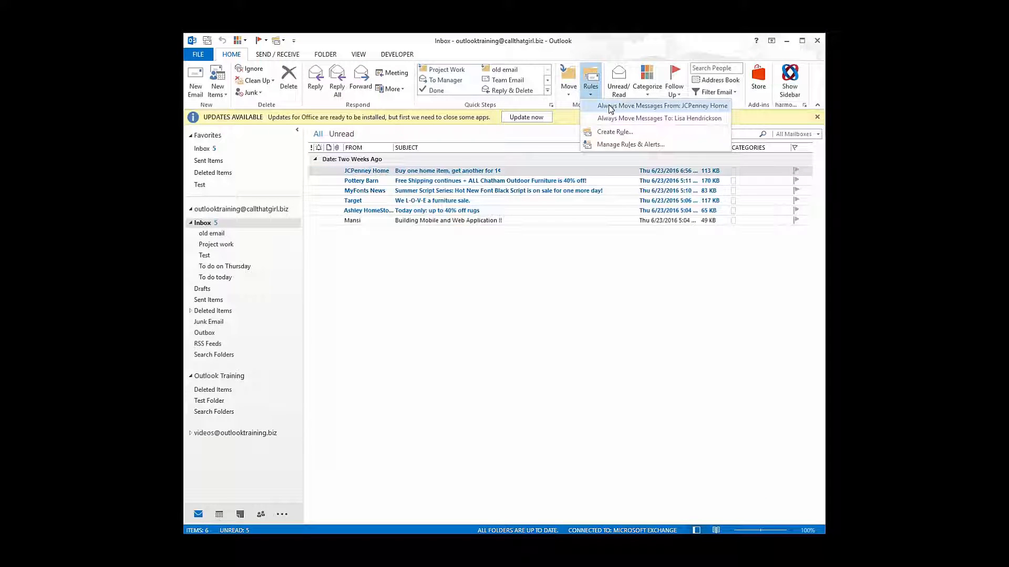
click(613, 135)
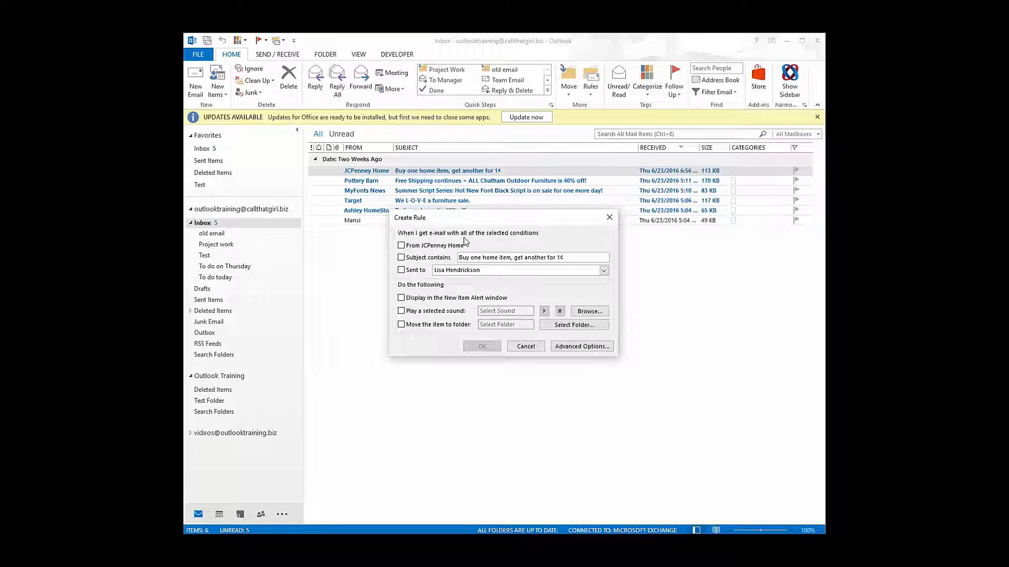
click(433, 247)
click(401, 325)
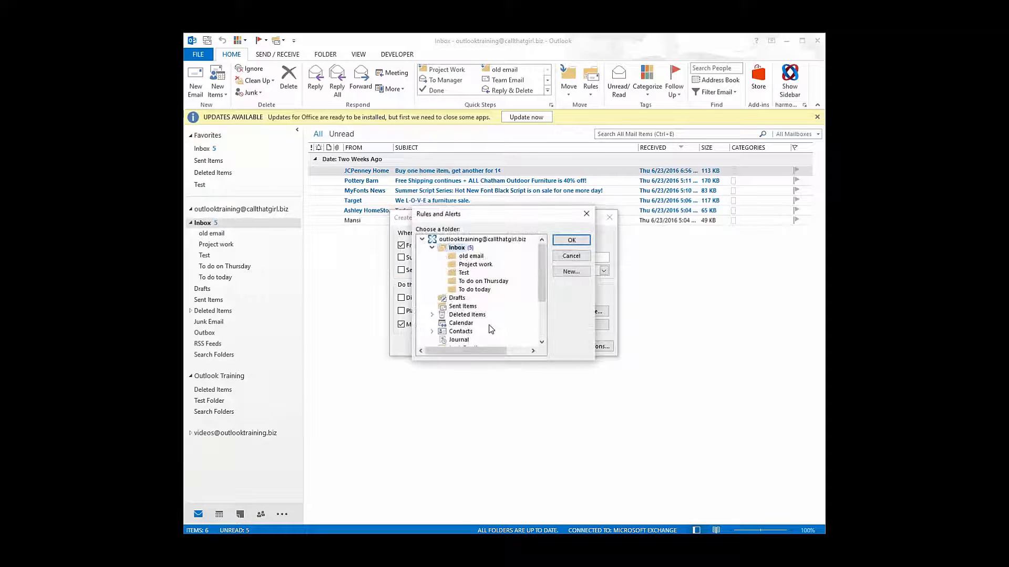
click(464, 273)
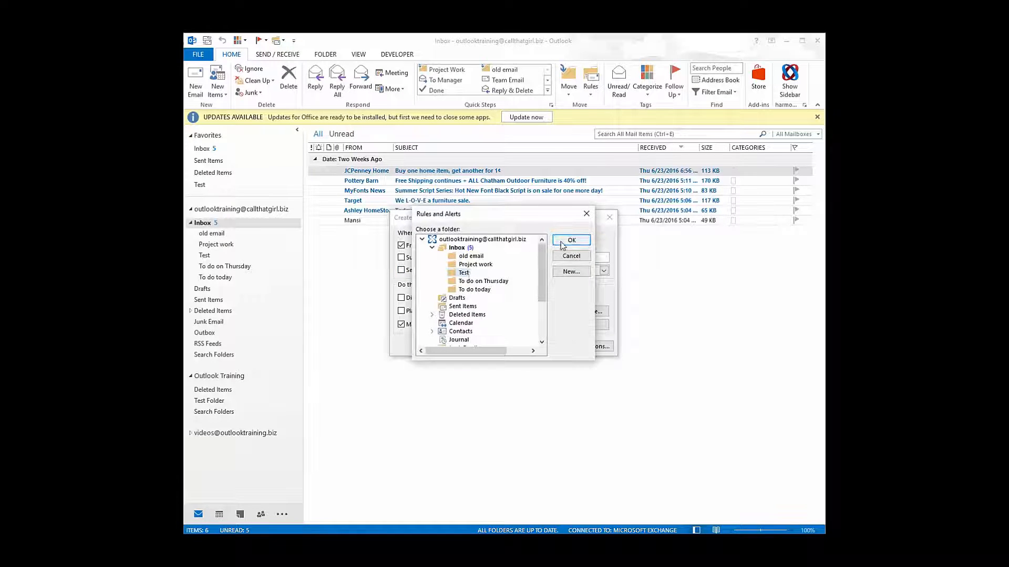
click(570, 240)
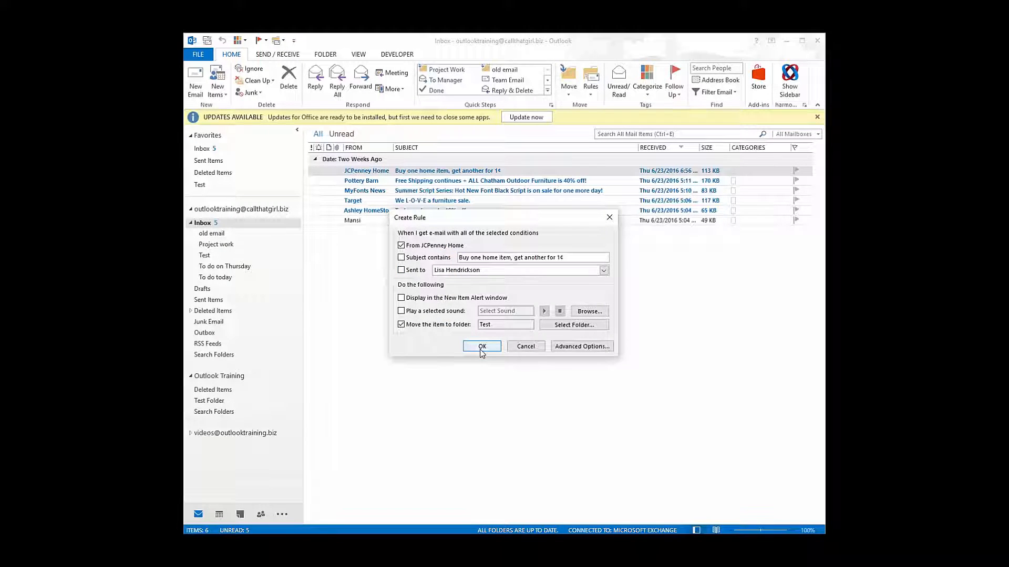
click(519, 349)
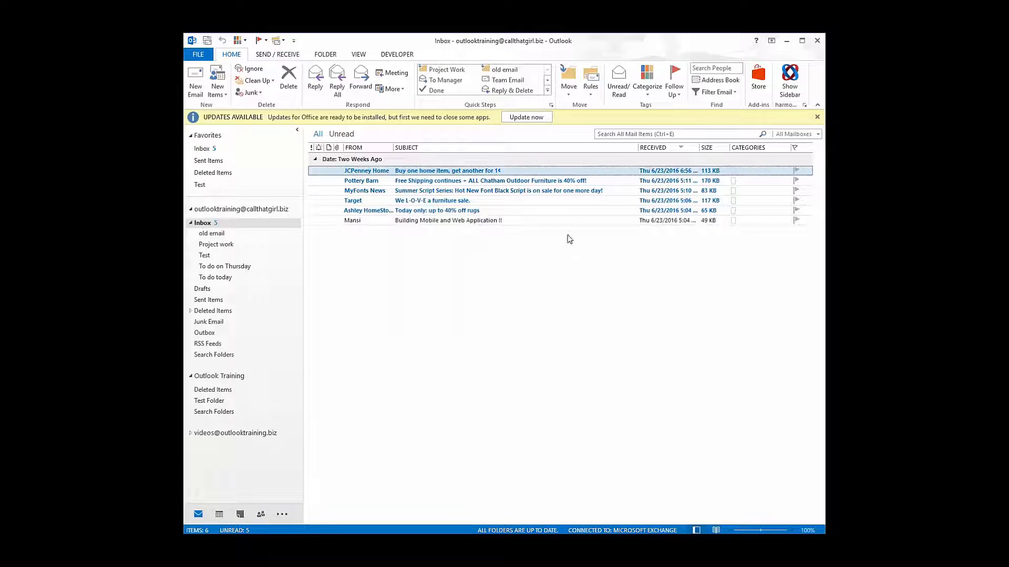
Examine the Rules Wizard templates for a new rule in Rules and Alerts and close everything without creating one
click(591, 94)
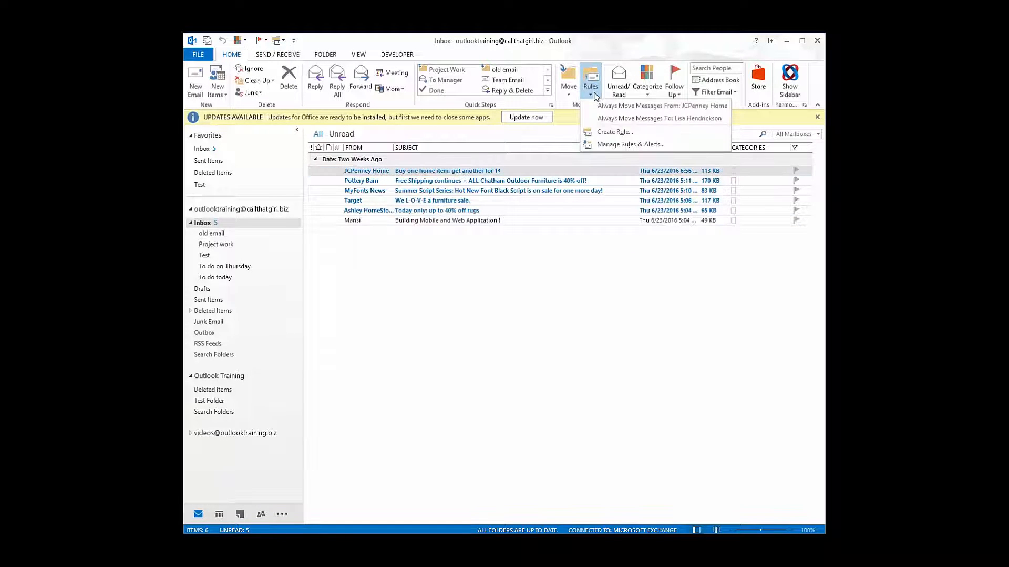
click(602, 145)
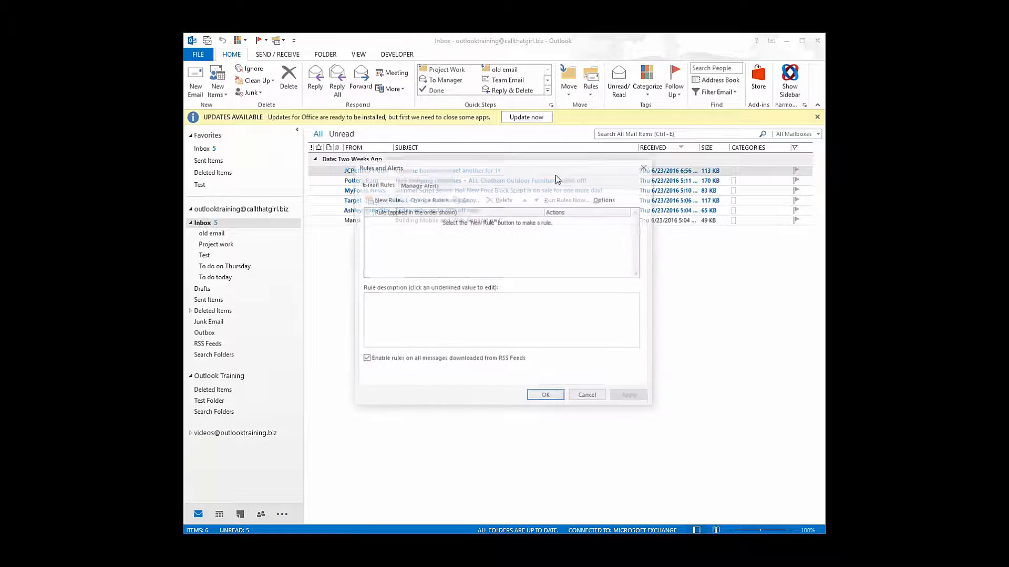
click(387, 199)
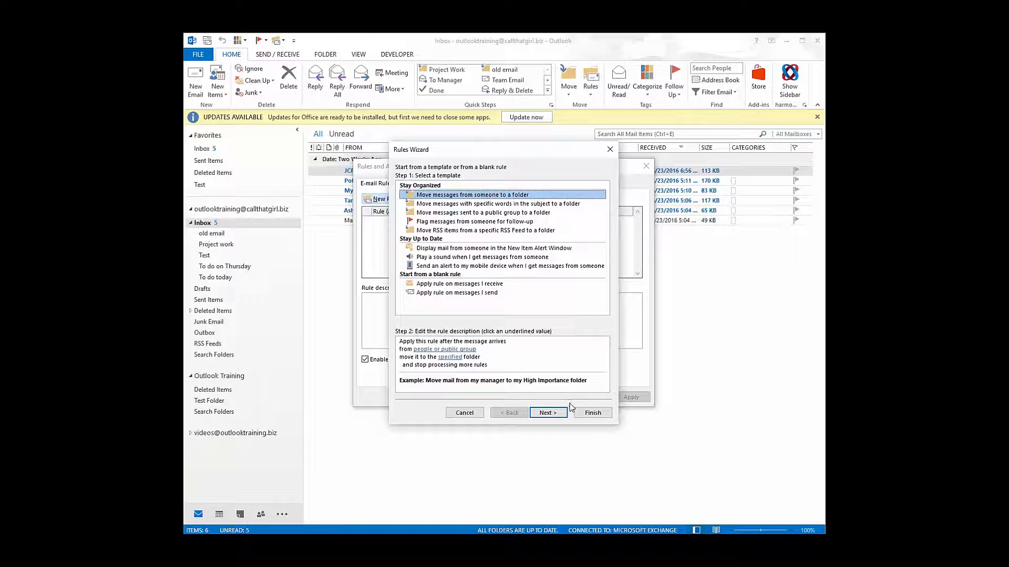
click(592, 413)
click(589, 295)
click(476, 413)
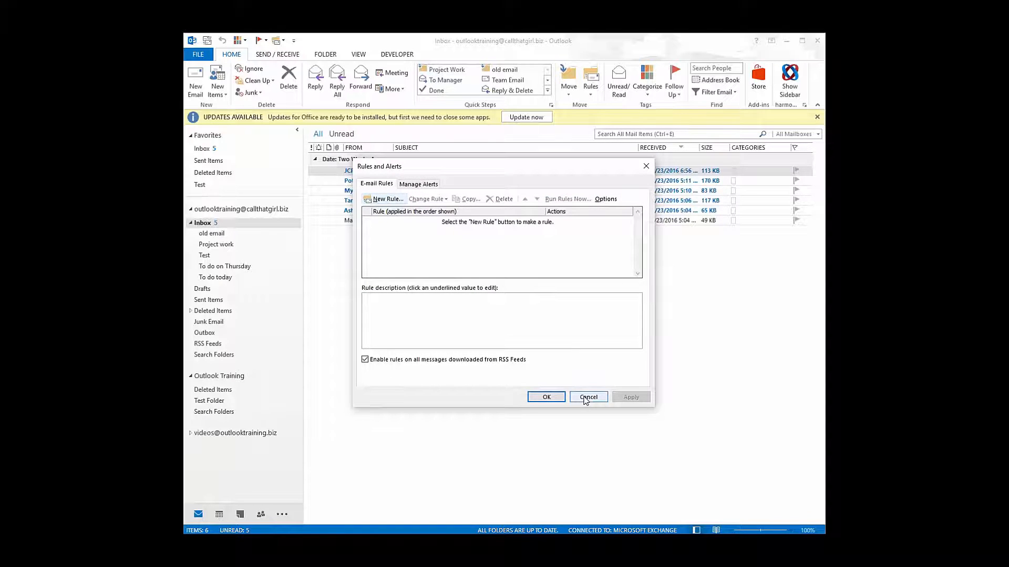
click(587, 398)
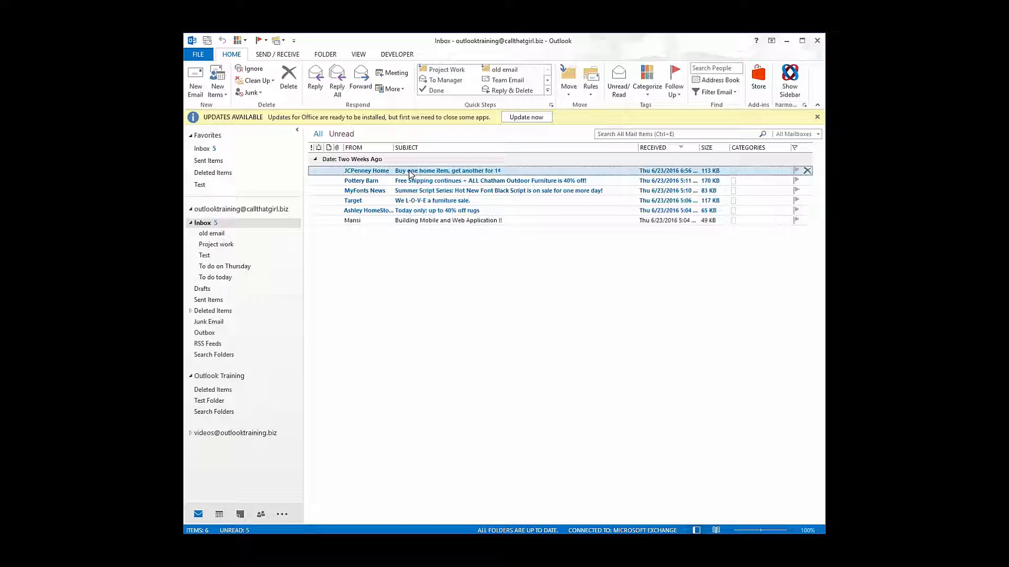
Block the sender of the selected JCPenney Home message and delete that message from the Junk Email folder
click(255, 93)
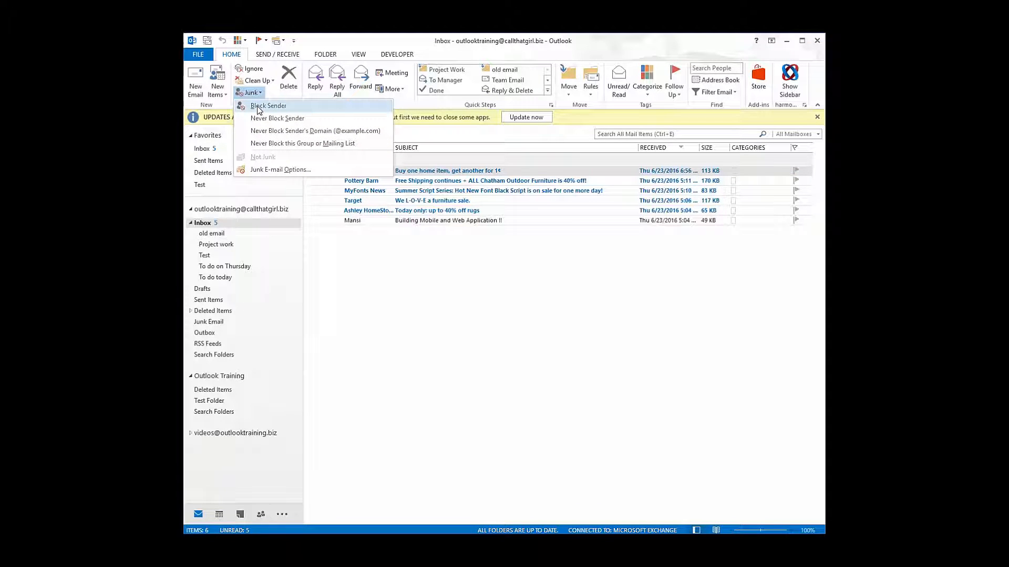
click(258, 106)
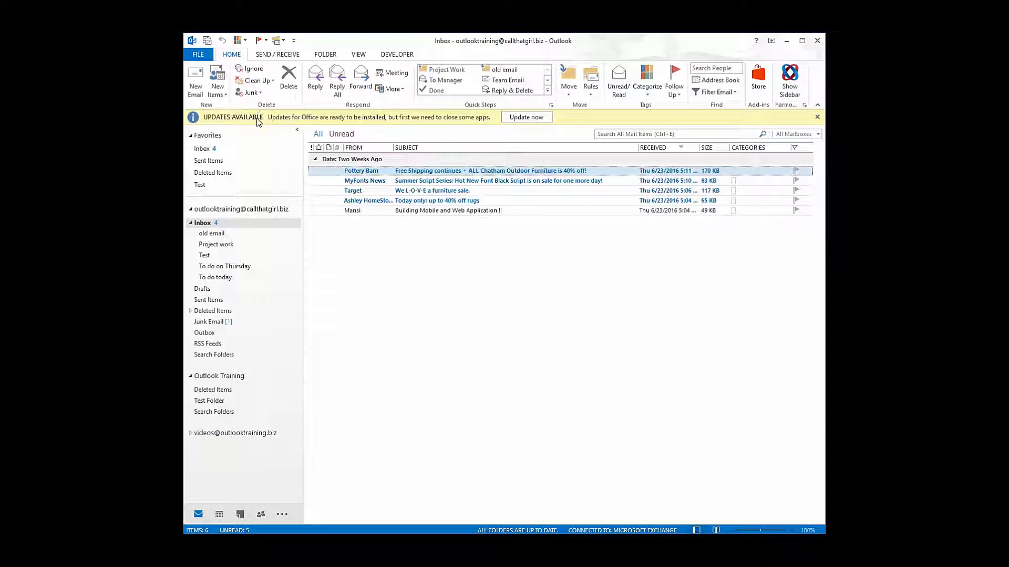
click(245, 323)
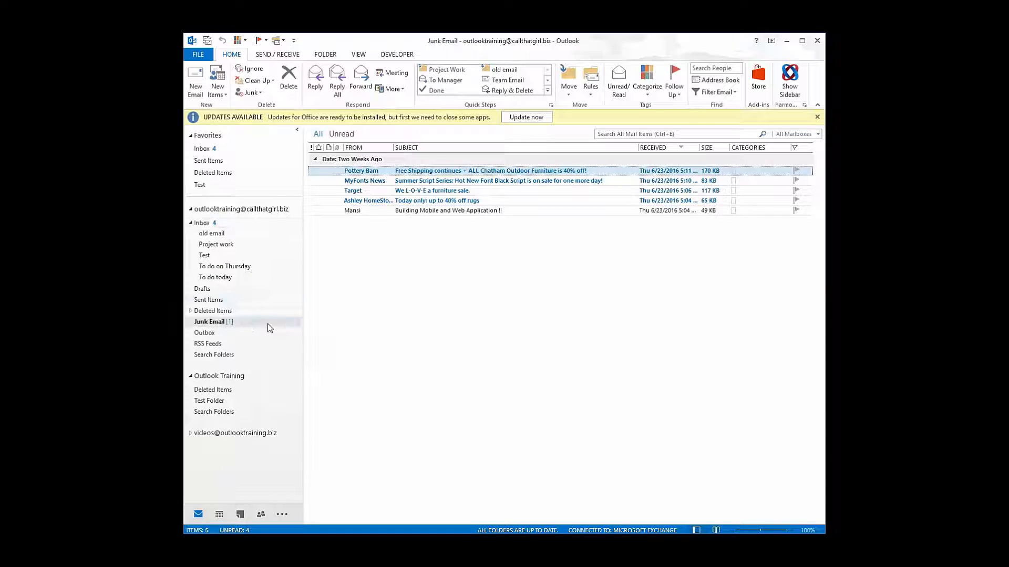
click(394, 172)
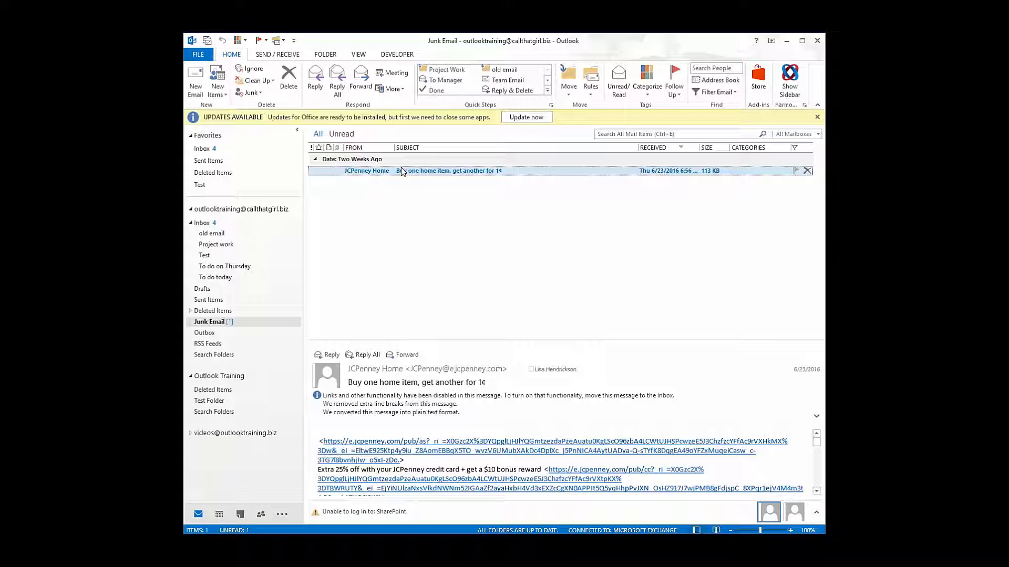
key(Delete)
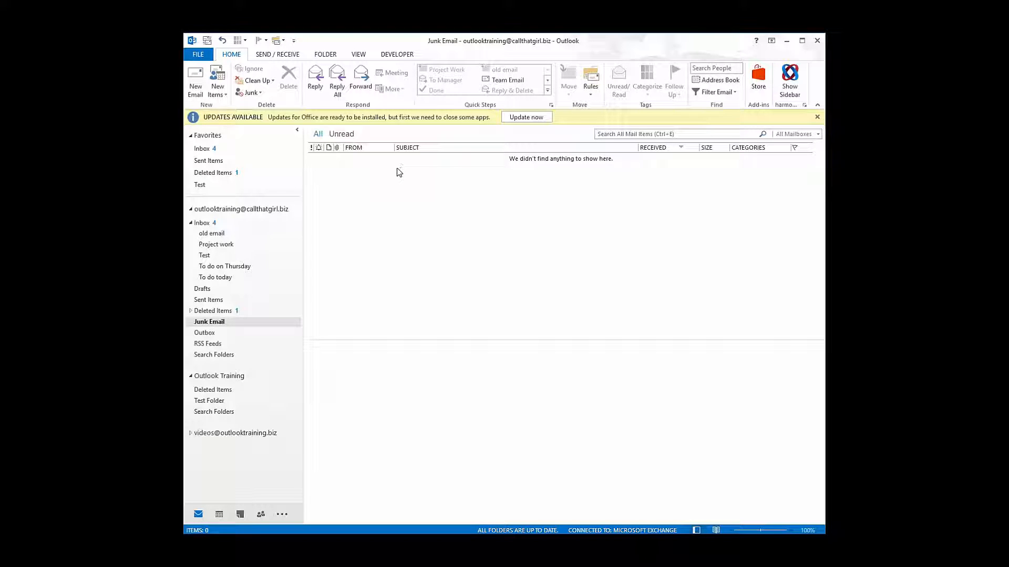
Move all Two Weeks Ago messages from the old email folder back to the Inbox and open the Inbox
click(209, 223)
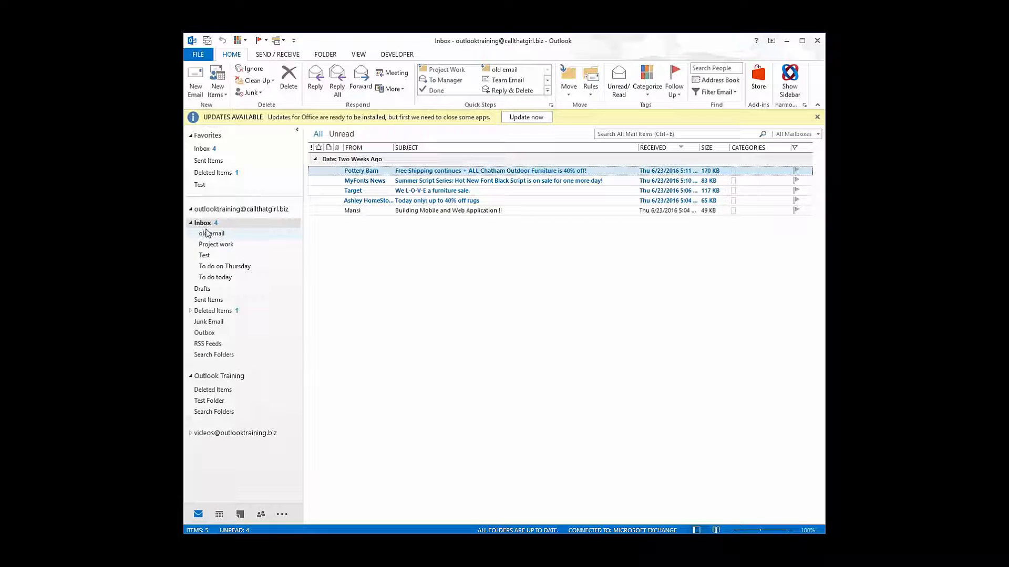
click(212, 256)
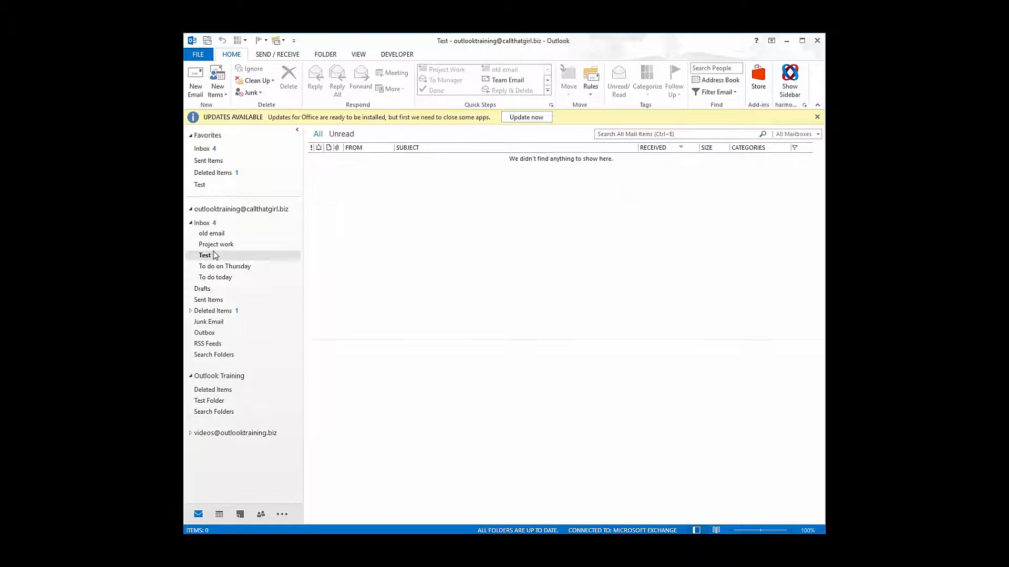
click(216, 244)
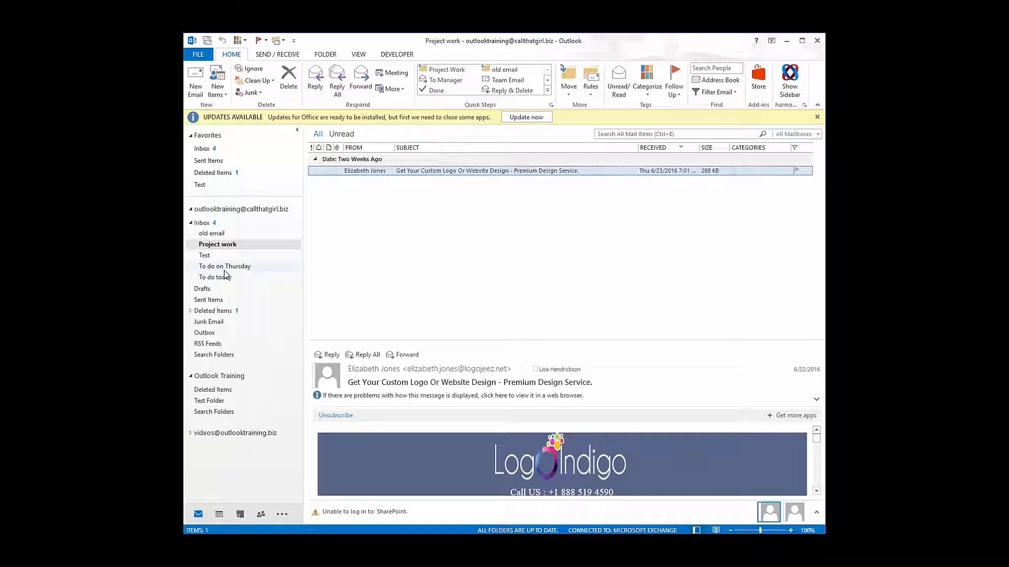
click(216, 234)
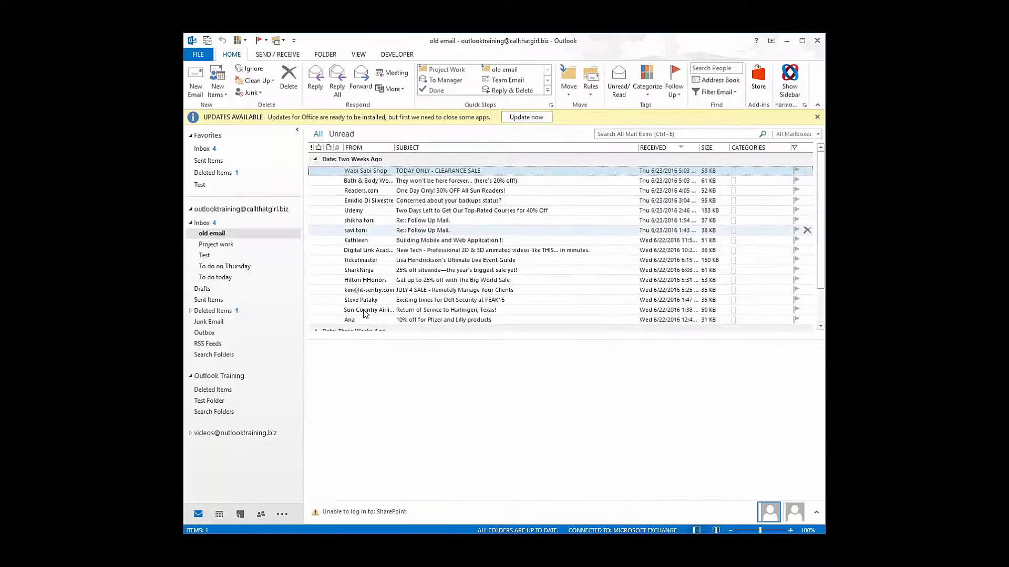
shift+click(361, 320)
drag(377, 277, 205, 226)
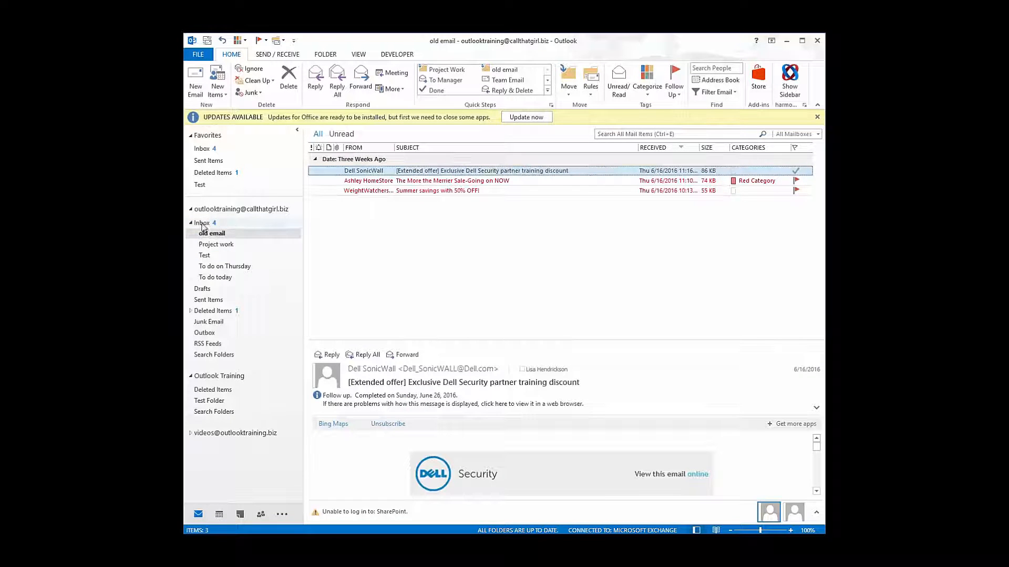
click(202, 225)
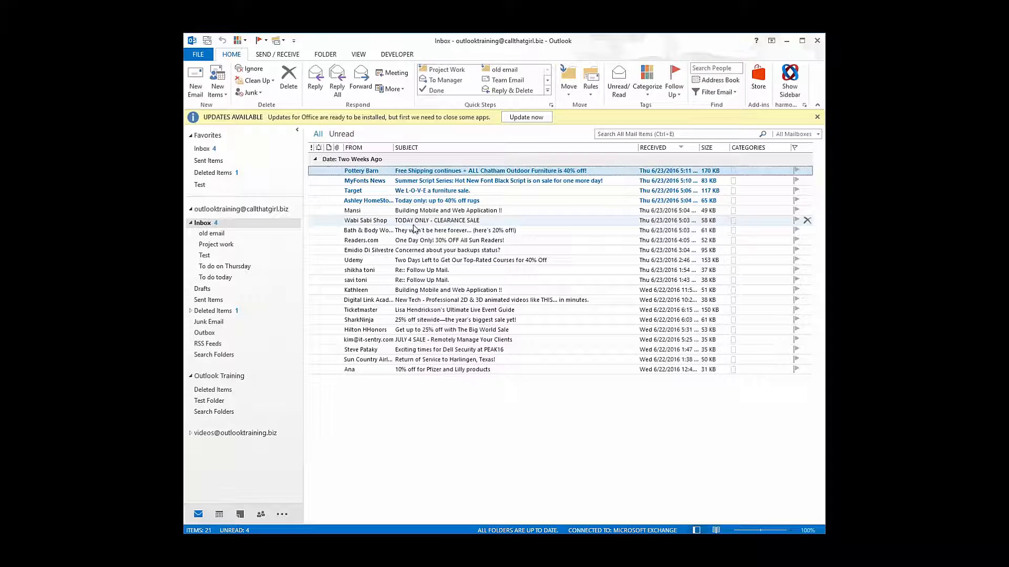
click(412, 320)
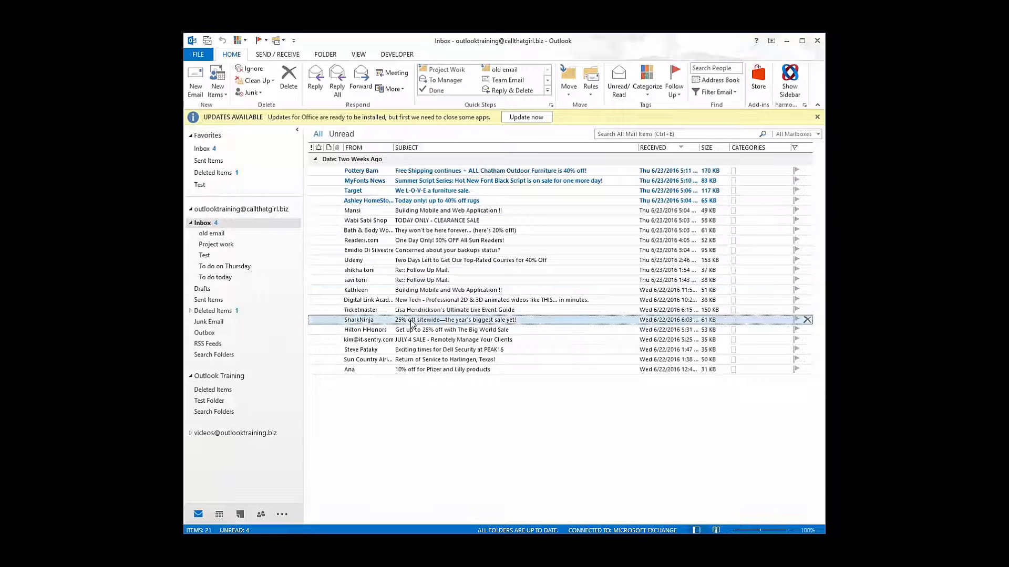
click(410, 360)
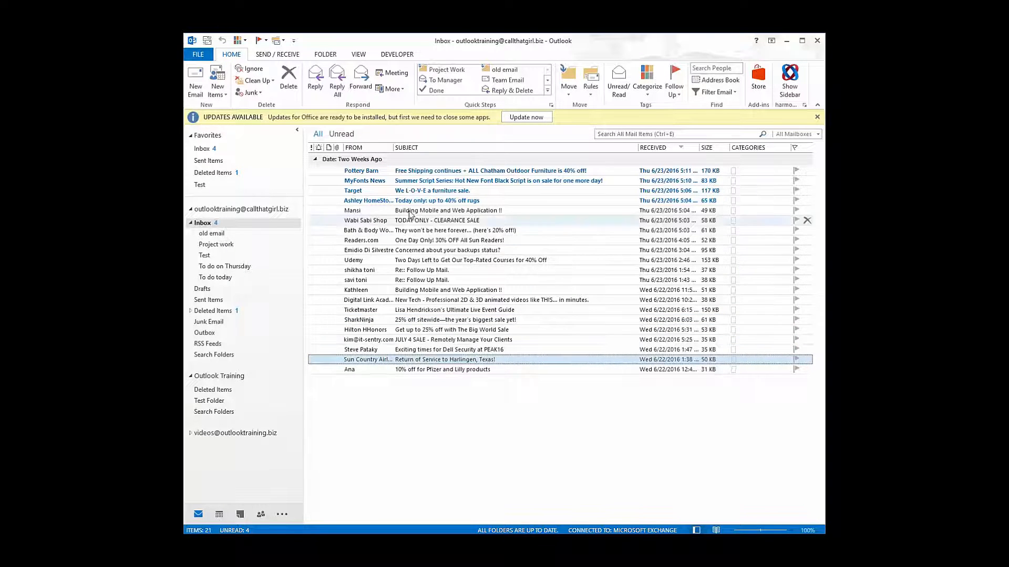
click(412, 172)
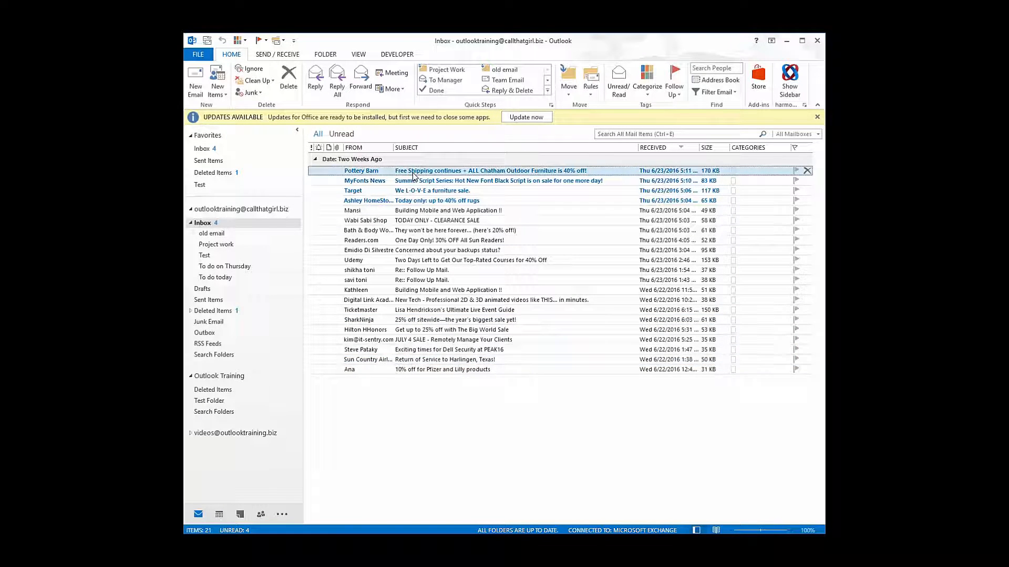
click(414, 371)
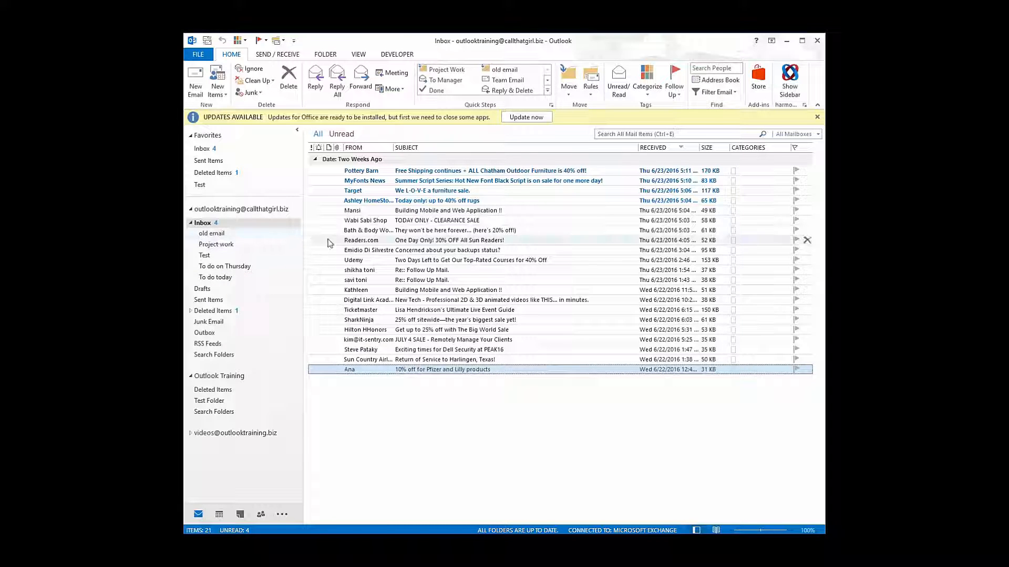
click(591, 84)
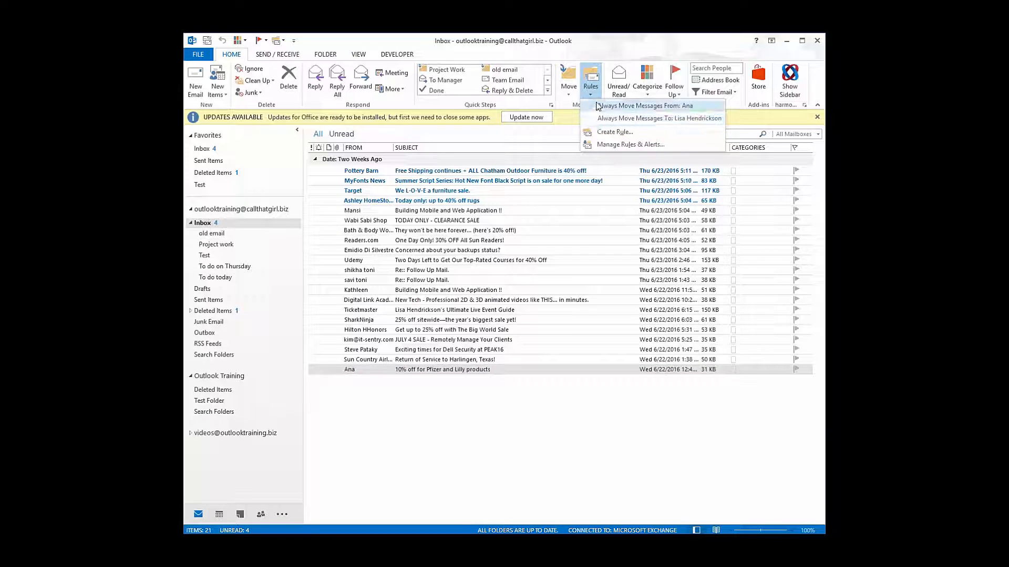
click(428, 212)
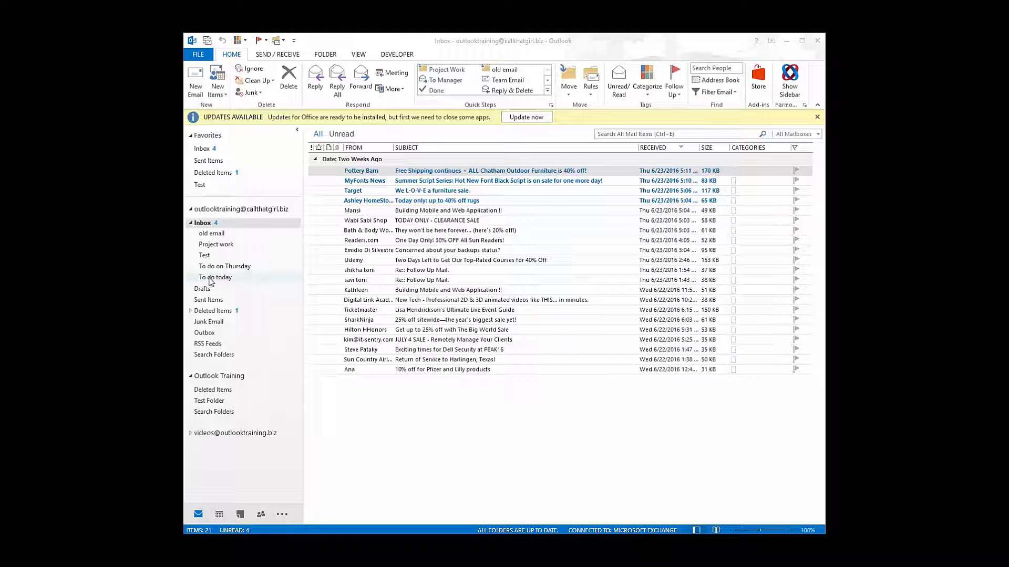
right_click(213, 238)
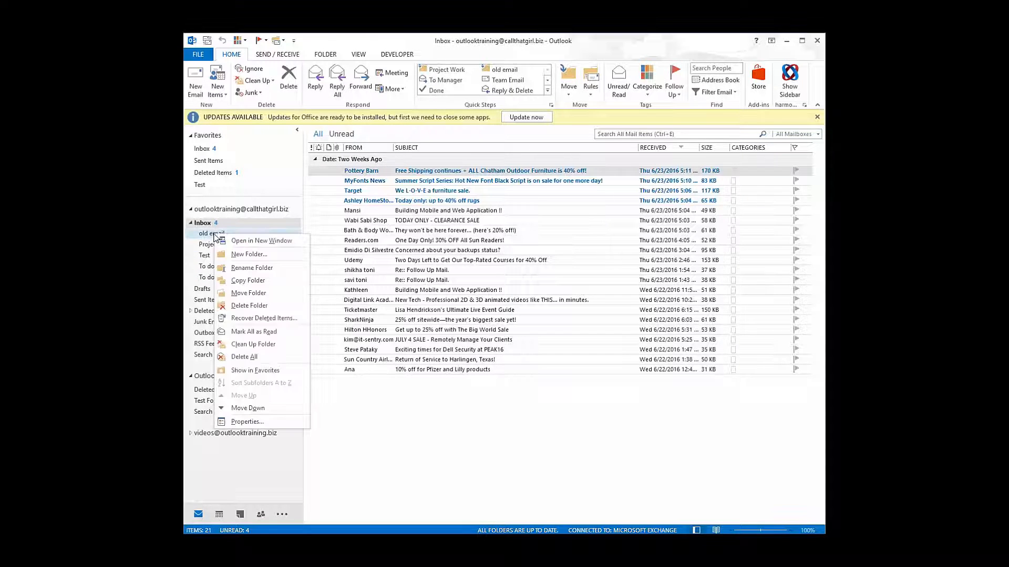
click(246, 269)
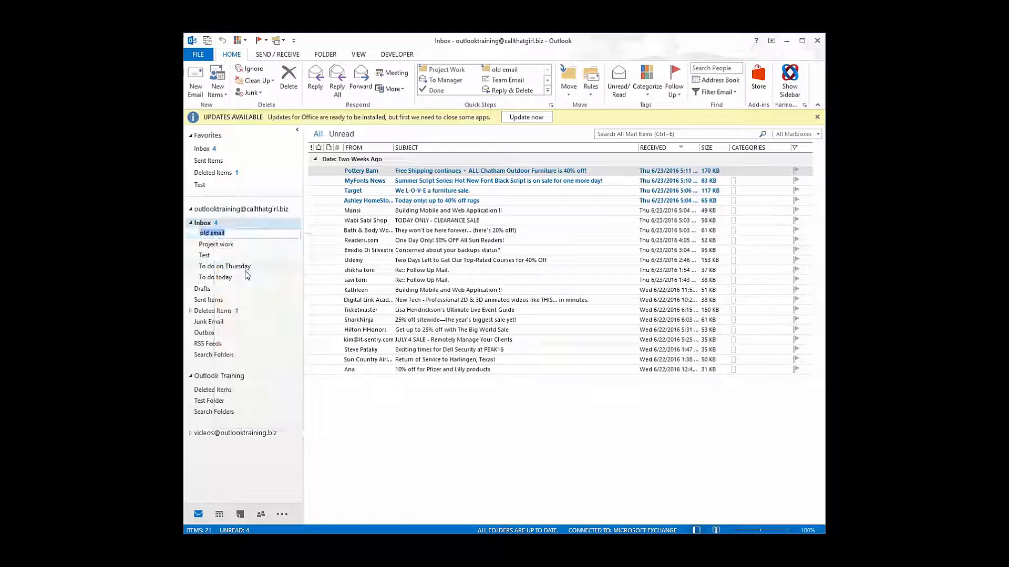
text(@@old email)
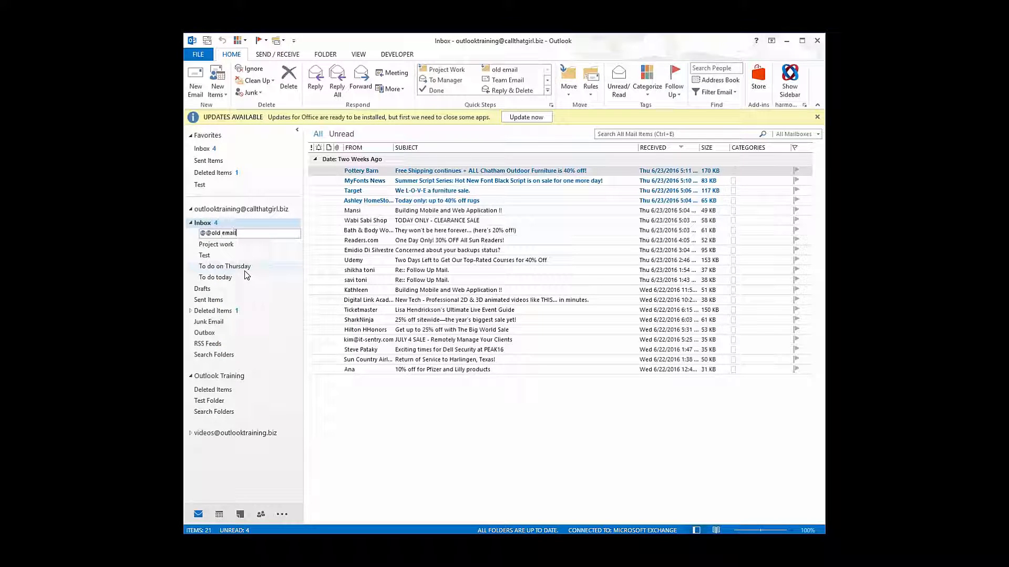
key(Return)
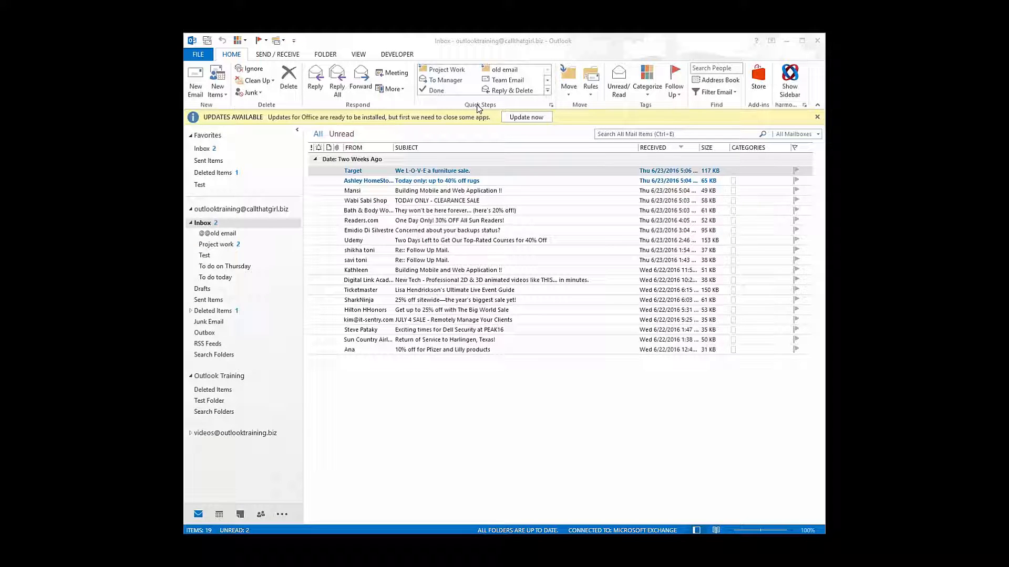
Move the Target furniture sale message from the Inbox to the To do on Thursday folder
drag(430, 173, 239, 266)
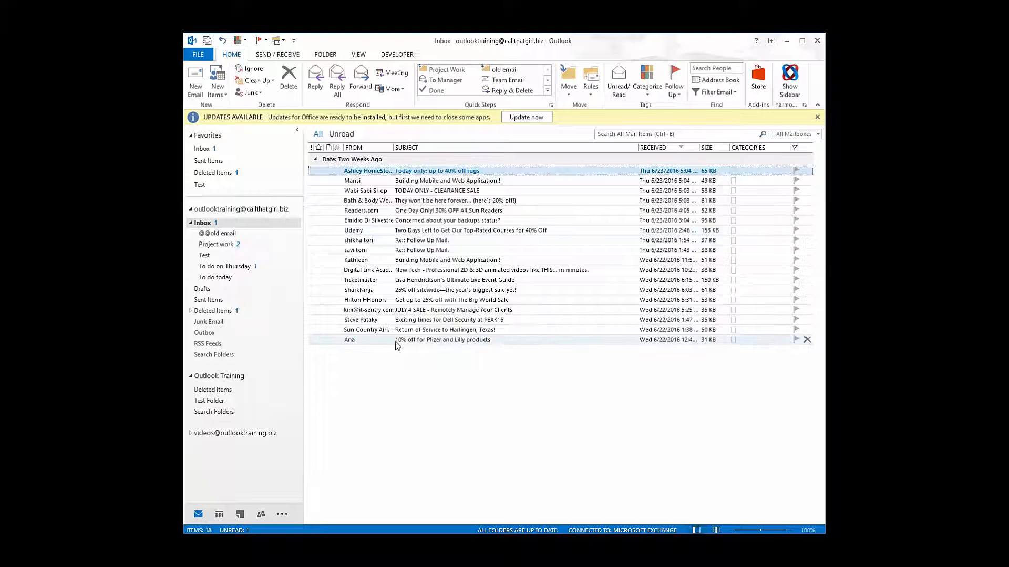
click(412, 339)
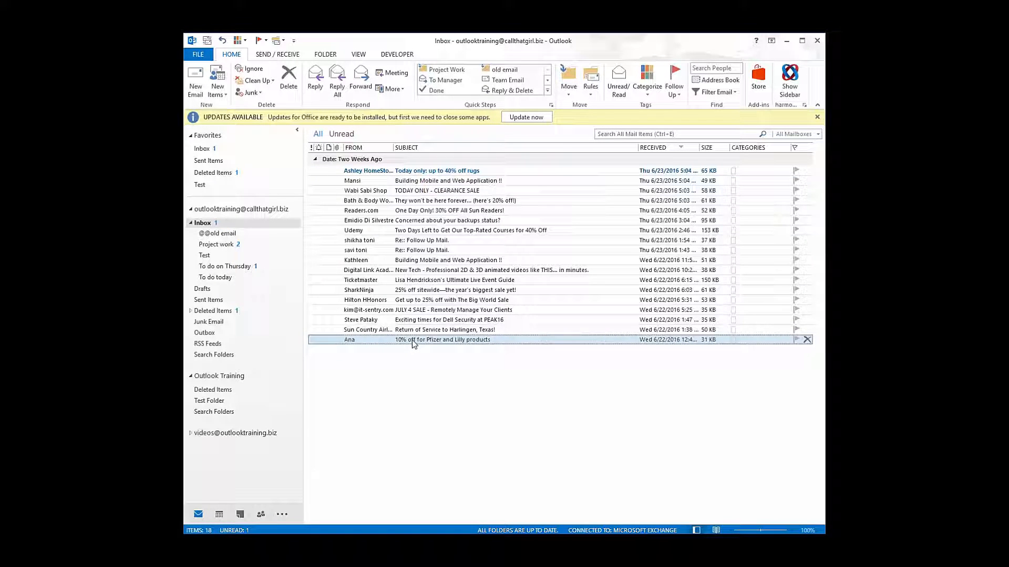